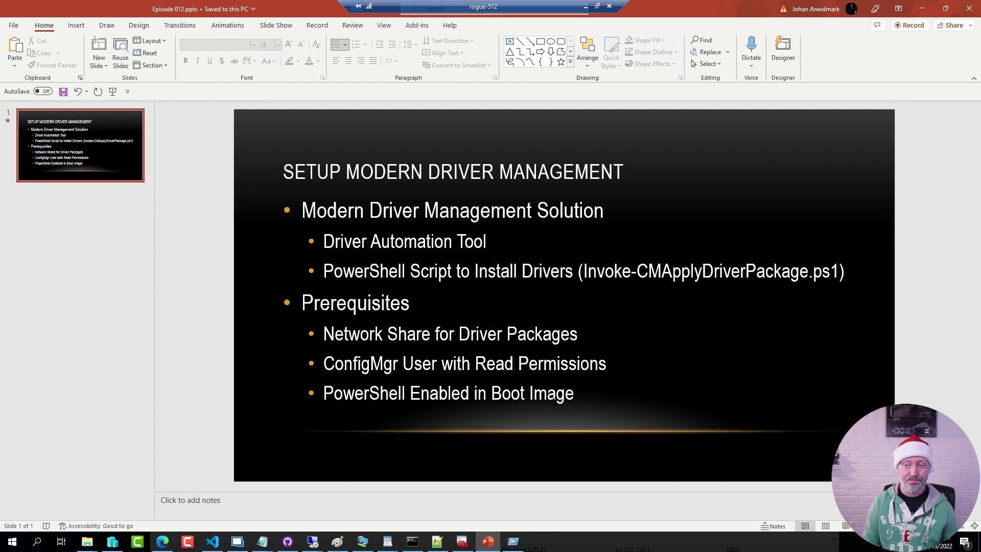
Step: In Edge, close the GitHub tab and scroll through the Modern Driver Management page
left_click(162, 541)
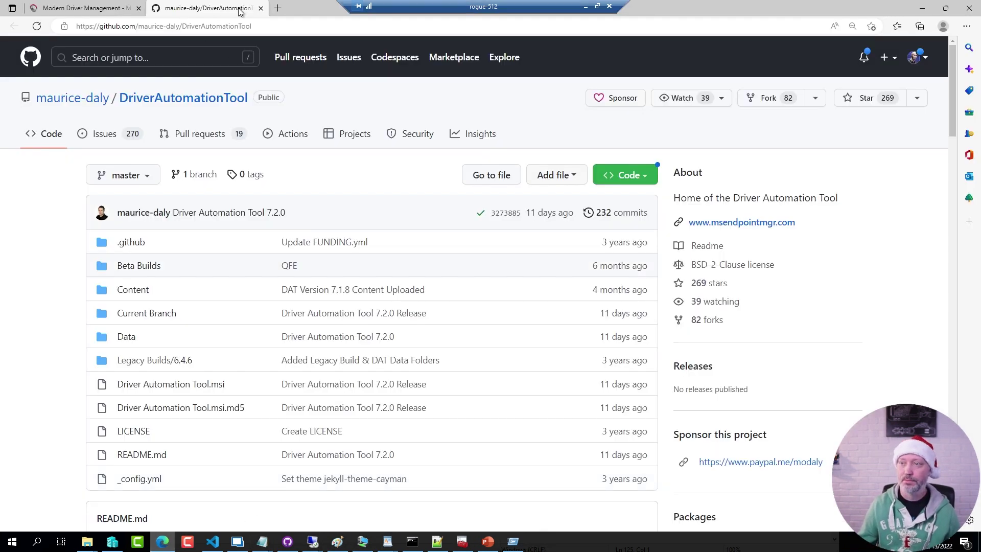
left_click(261, 8)
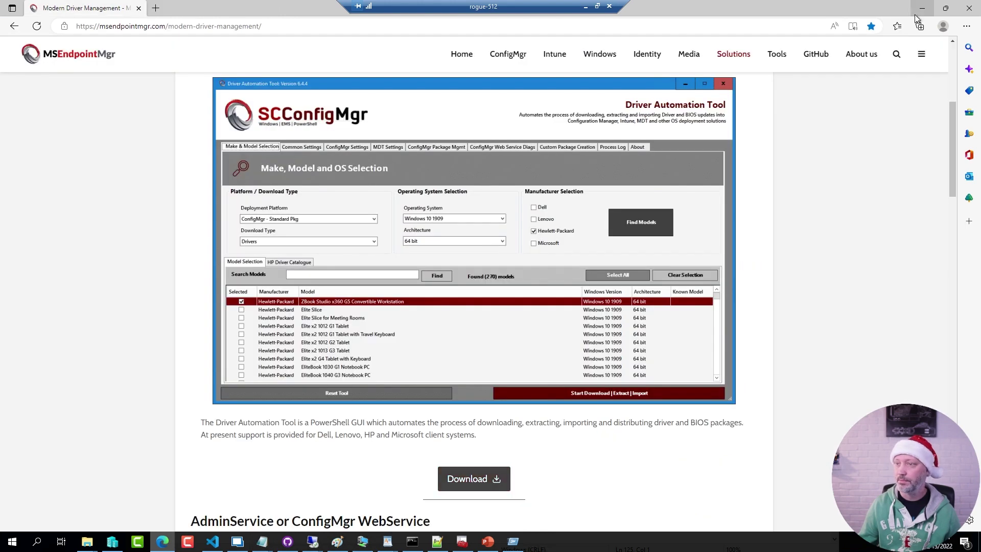
scroll(505, 339, "up", 5)
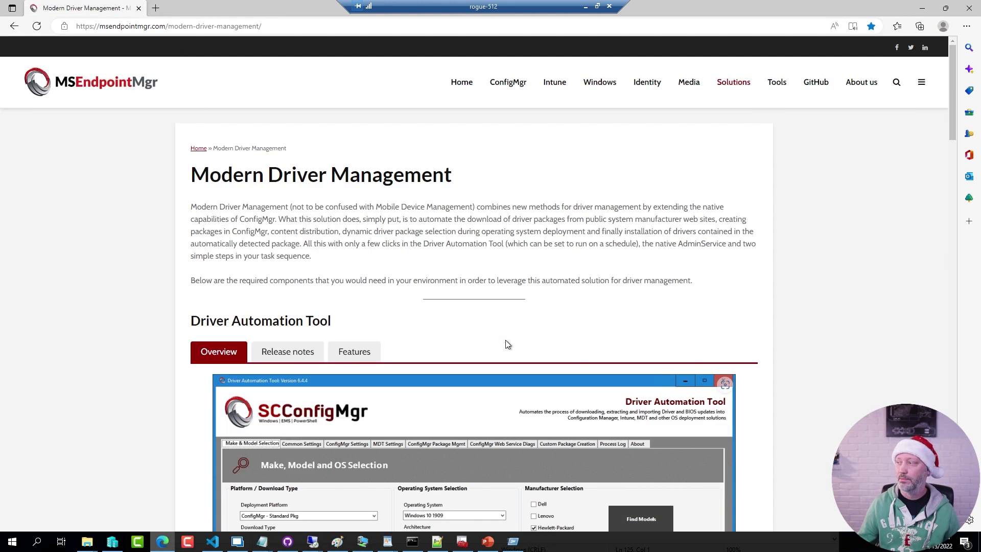
mouse_move(755, 90)
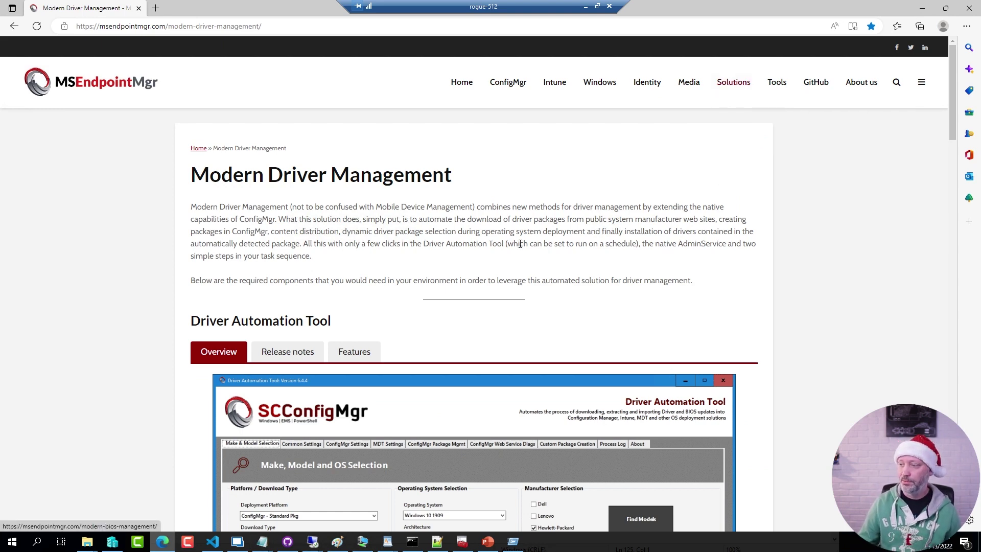
scroll(521, 259, "down", 7)
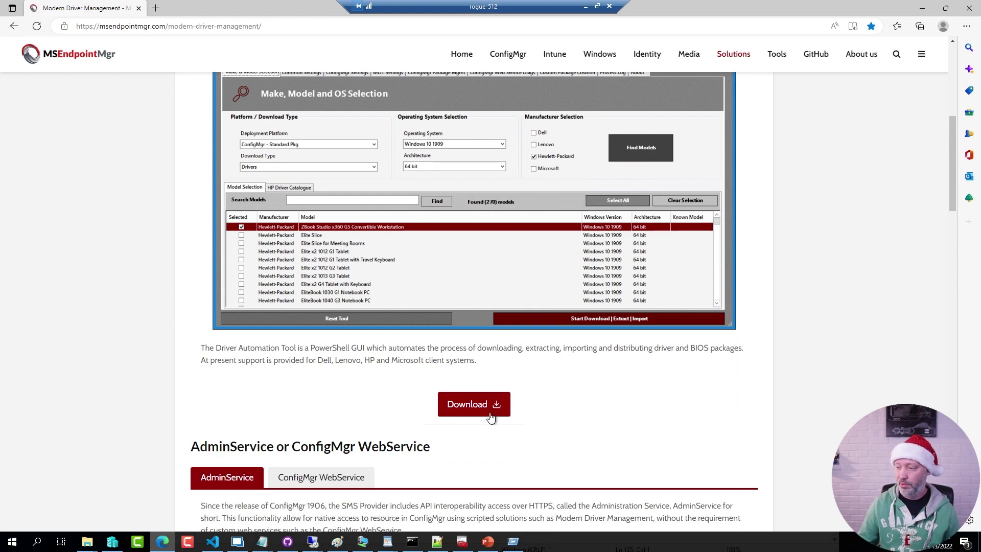
scroll(491, 407, "down", 2)
scroll(489, 409, "down", 5)
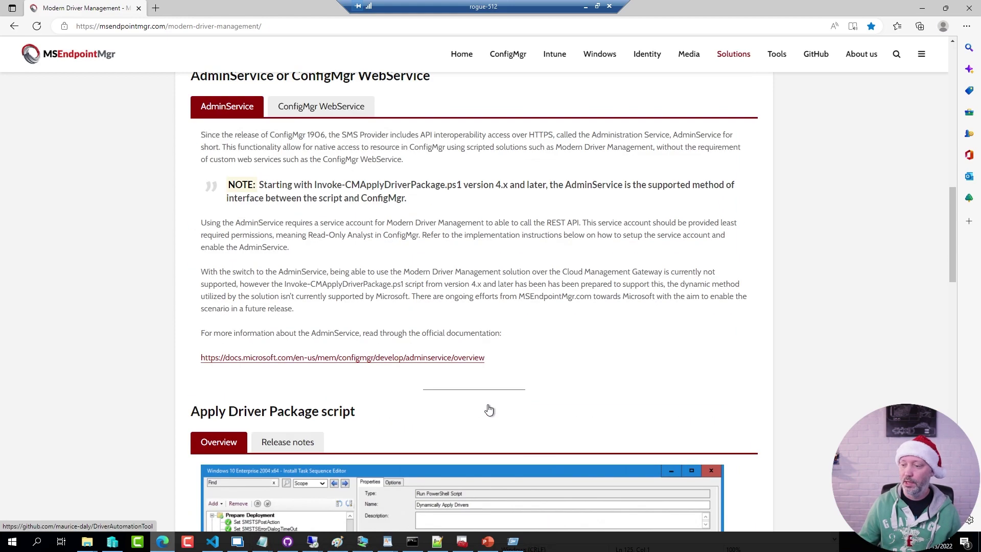
scroll(489, 409, "down", 5)
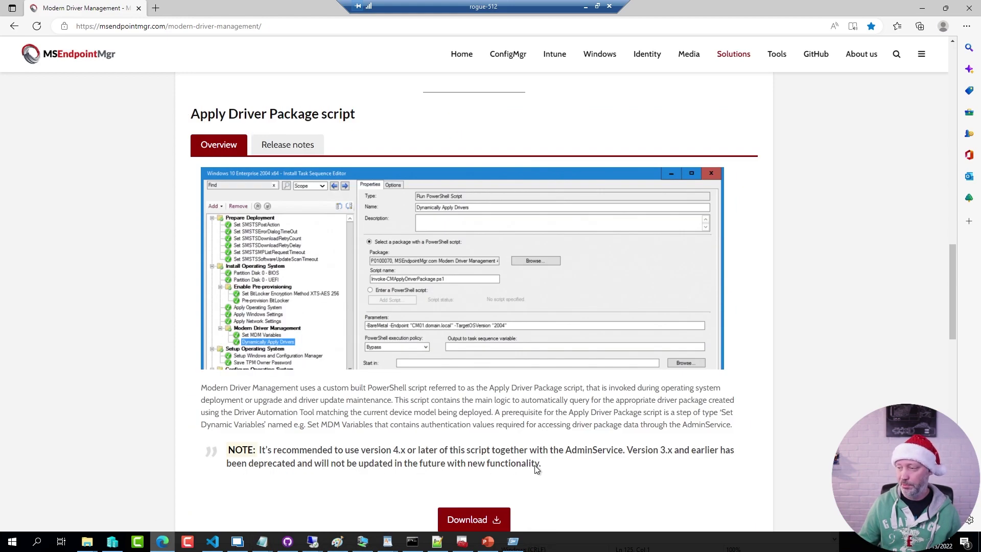
scroll(537, 469, "up", 10)
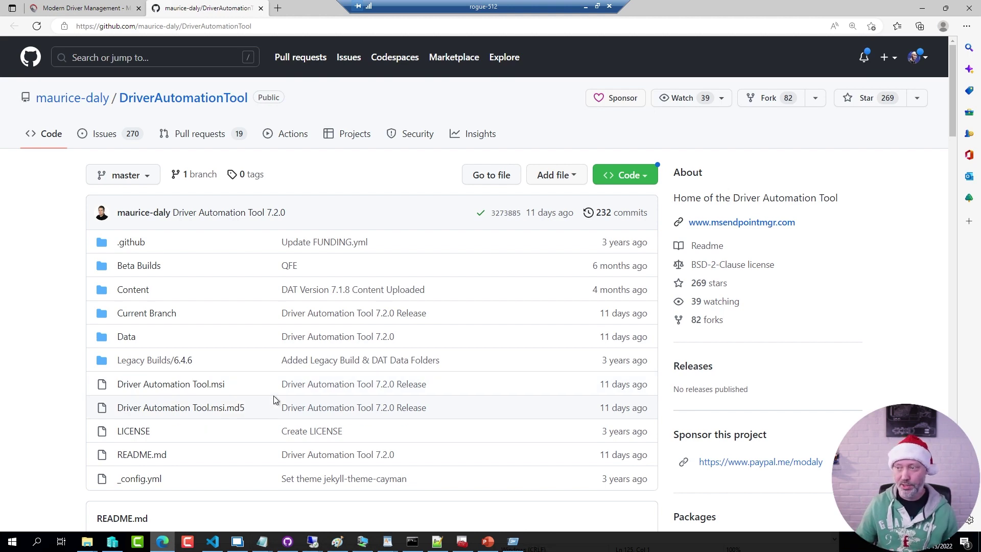
Step: Download the Apply Driver Package script, opening Invoke-CMApplyDriverPackage.ps1 in the GitHub repository
left_click(57, 8)
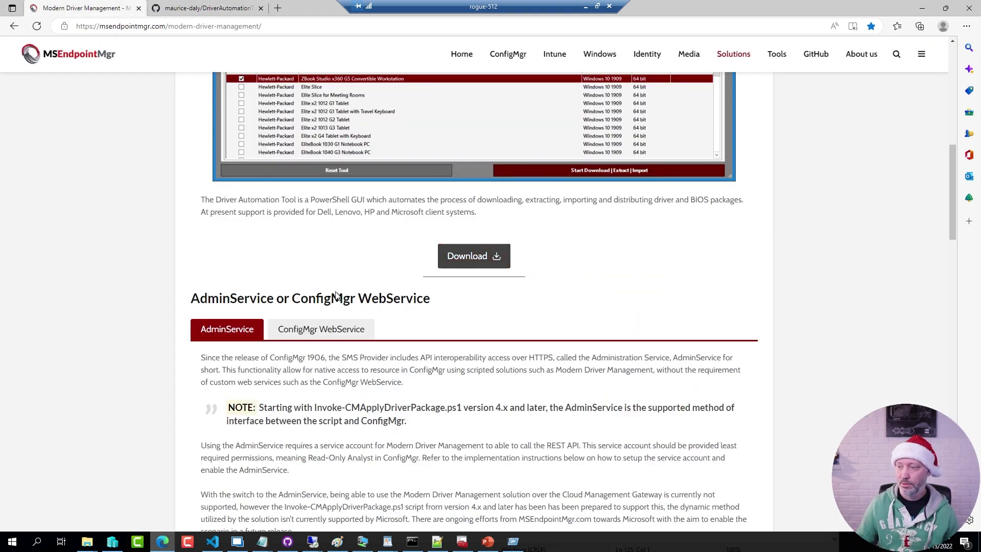
scroll(461, 366, "down", 14)
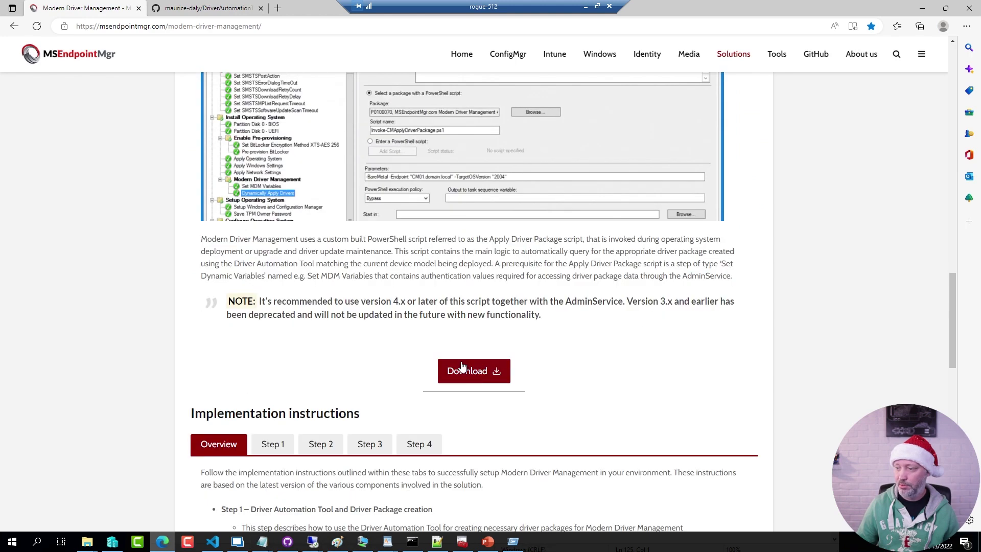
left_click(461, 367)
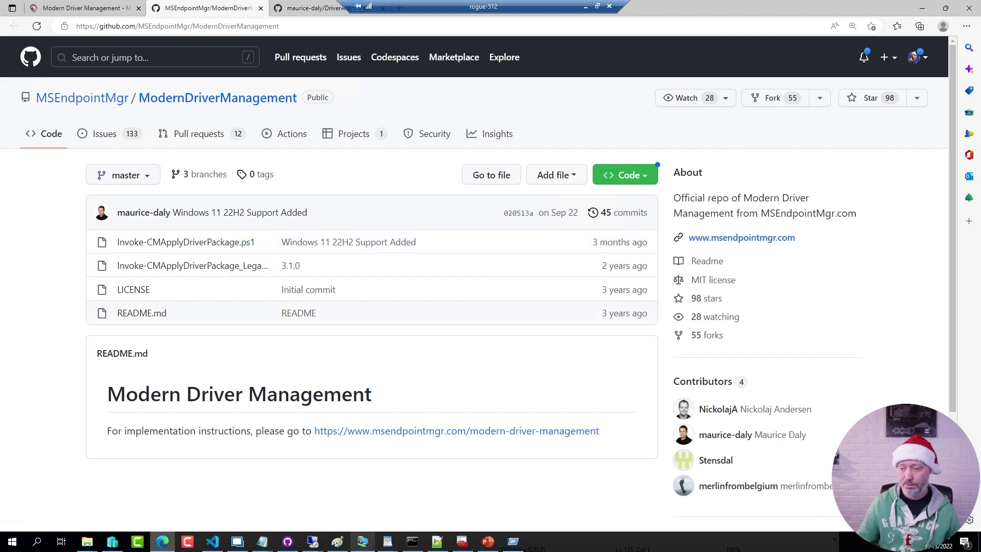
Step: Check the OSD Toolkit boot image's Optional Components for PowerShell, then open the Driver Automation Tool folder
left_click(238, 543)
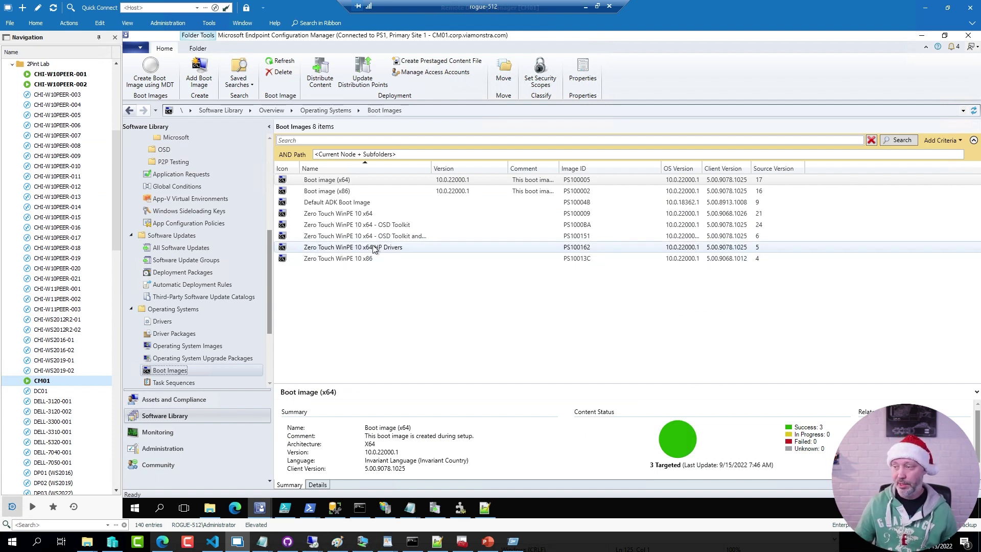
left_click(379, 224)
right_click(379, 226)
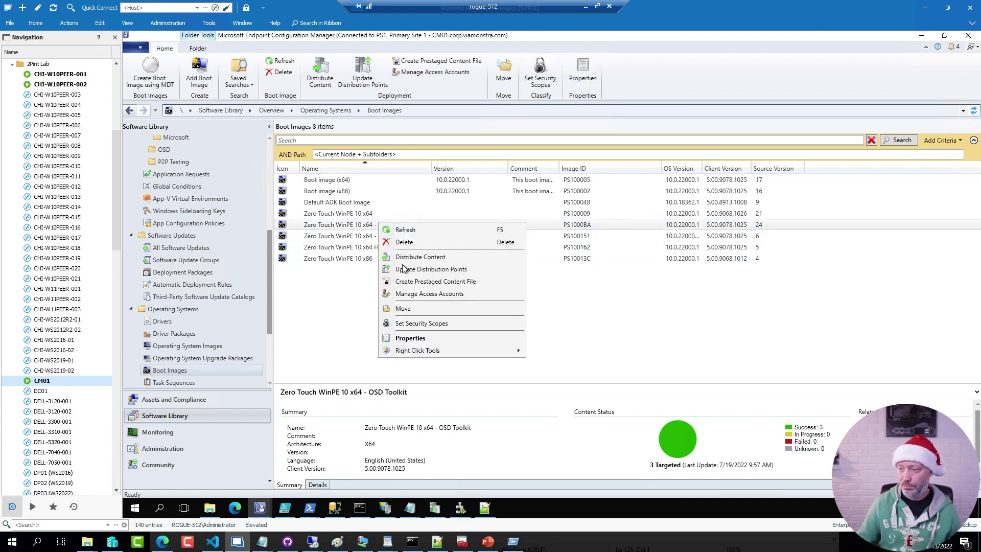
left_click(409, 335)
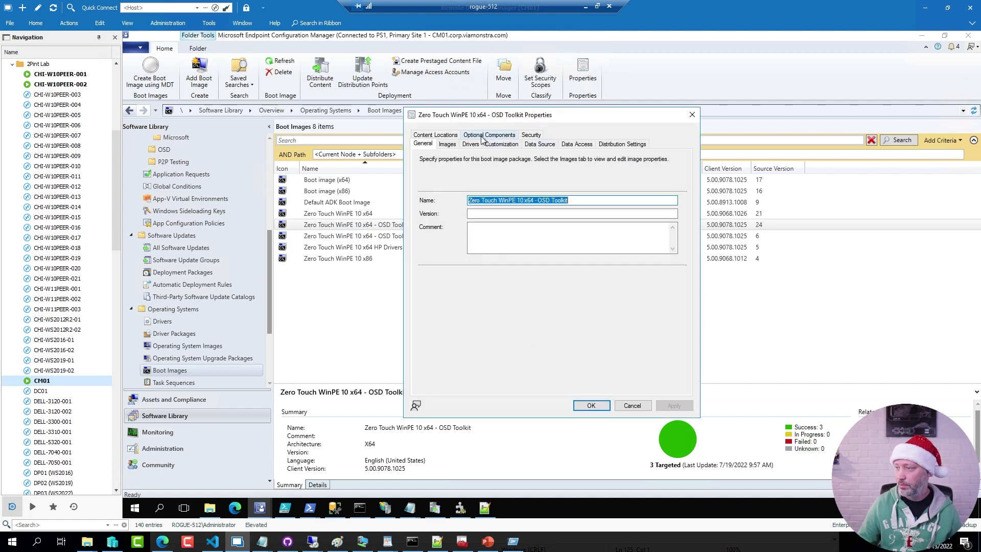
left_click(488, 135)
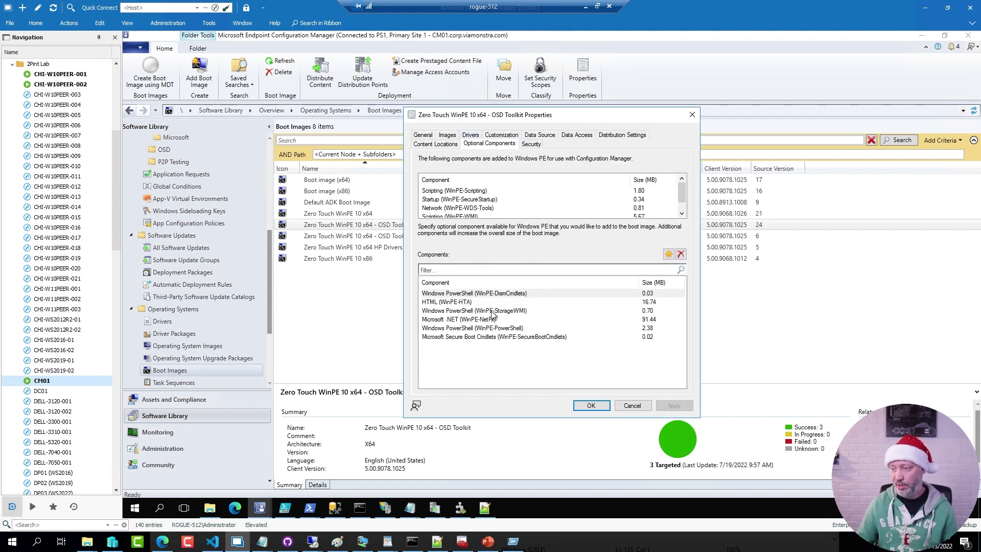
left_click(632, 406)
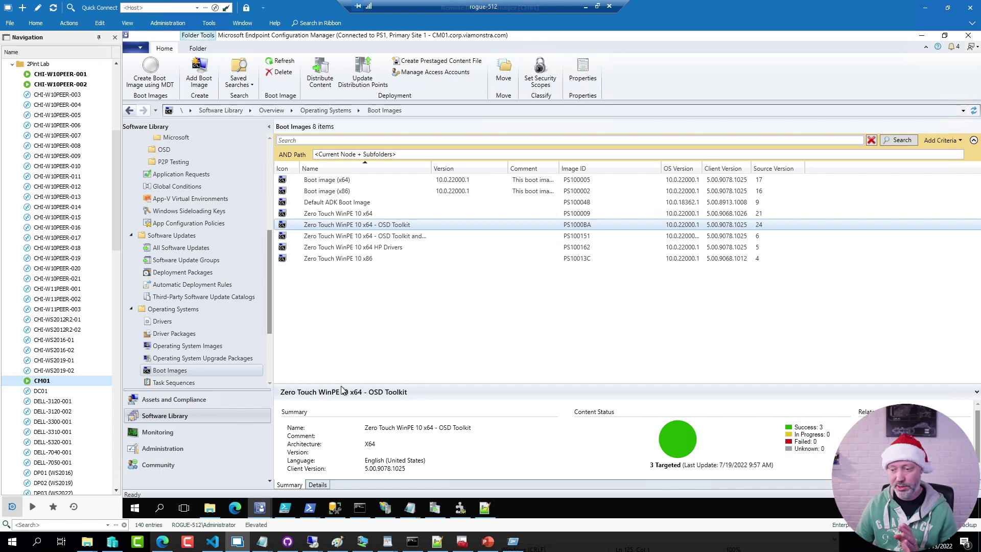
left_click(212, 507)
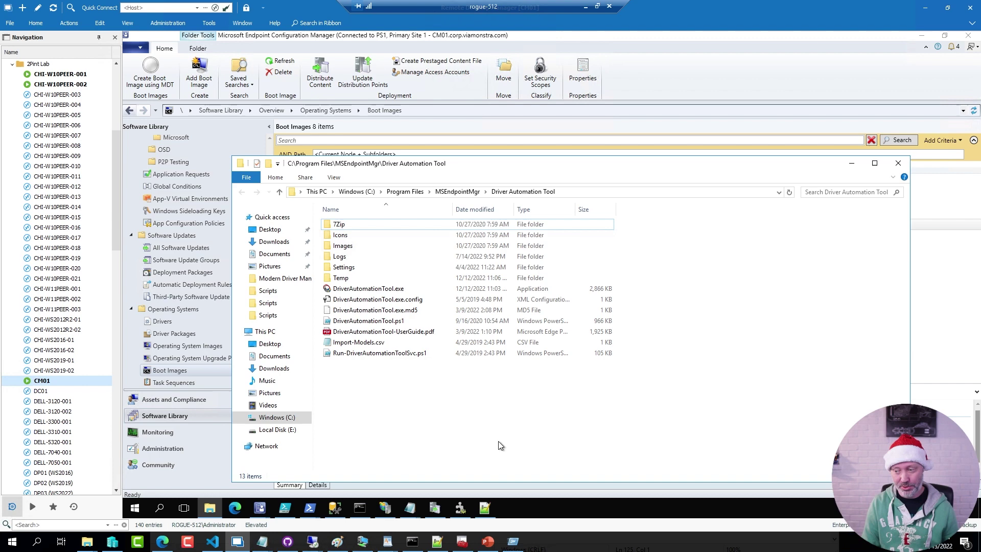
Step: Open the Start menu's installed apps to find the Driver Automation tile
left_click(134, 507)
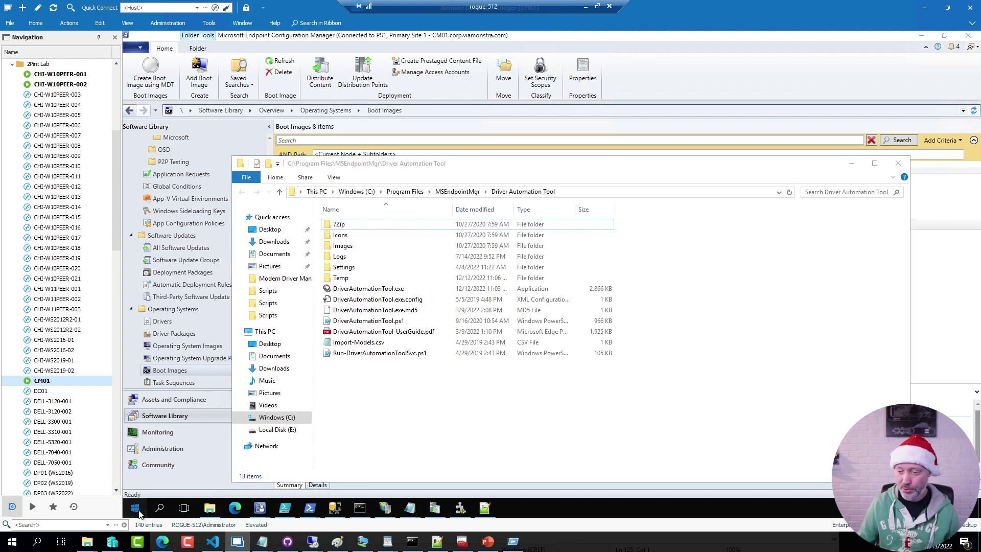
Step: Launch Driver Automation Tool with admin rights and review its Common Settings storage paths
left_click(478, 394)
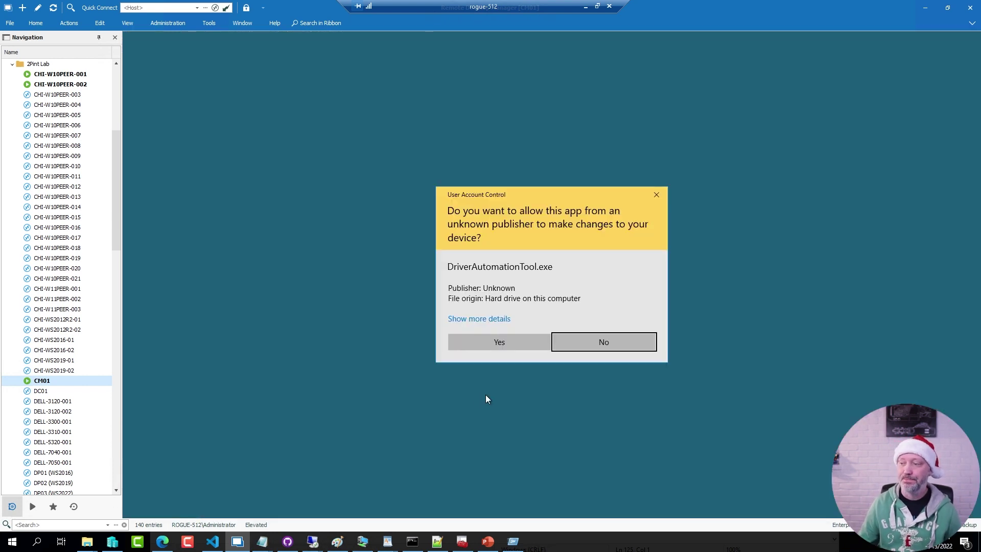
left_click(536, 343)
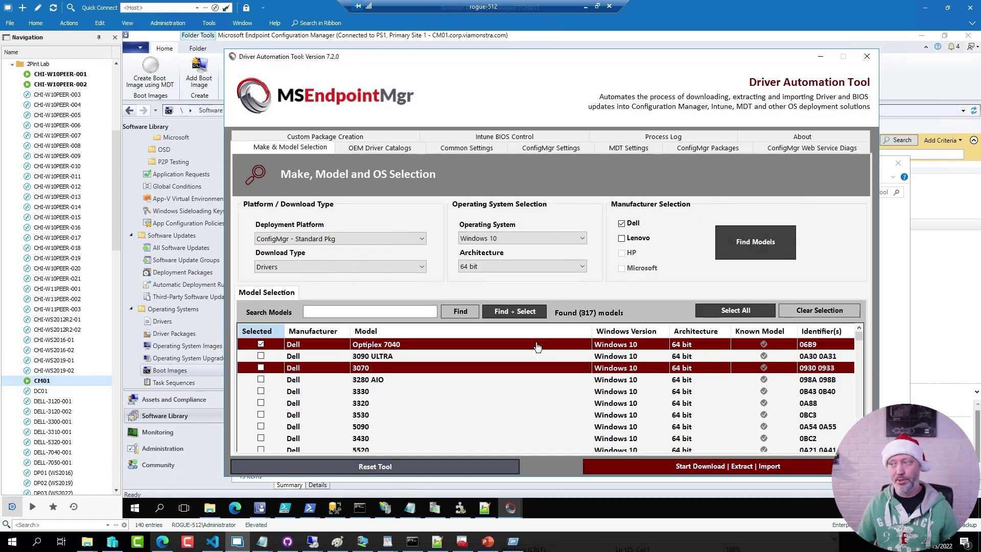
left_click(457, 150)
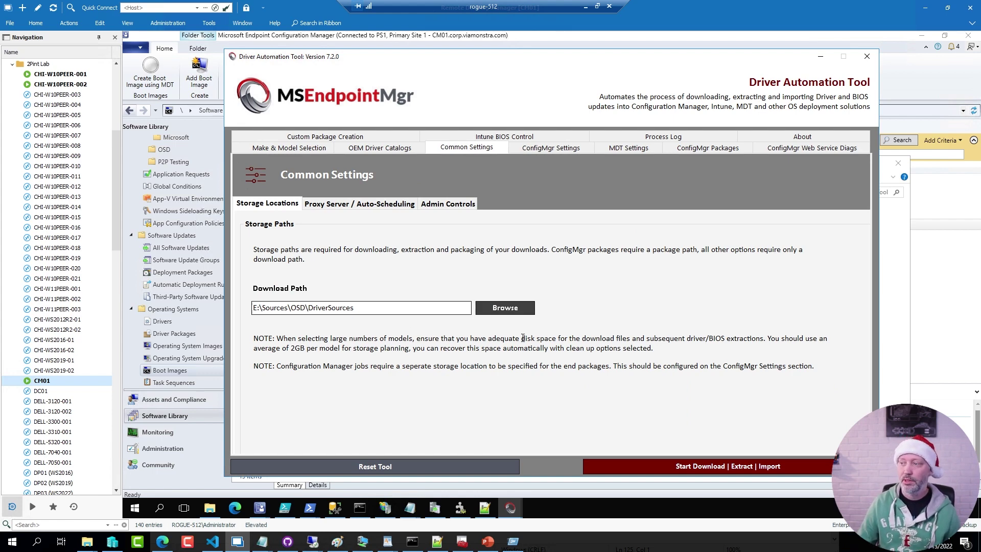
Step: Check the ConfigMgr settings: site CM01, package path, WIM compression and the HQ DPs distribution group
left_click(548, 152)
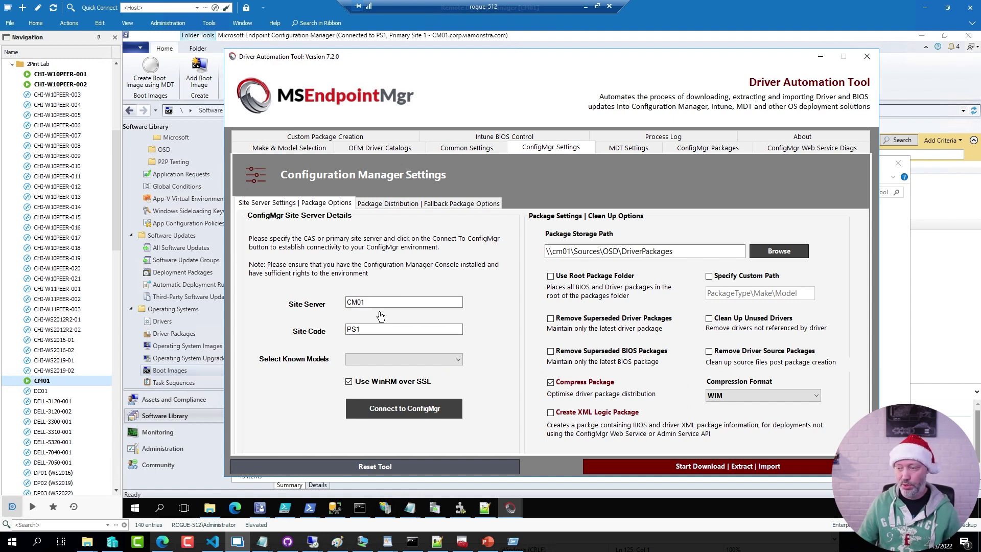
left_click(395, 329)
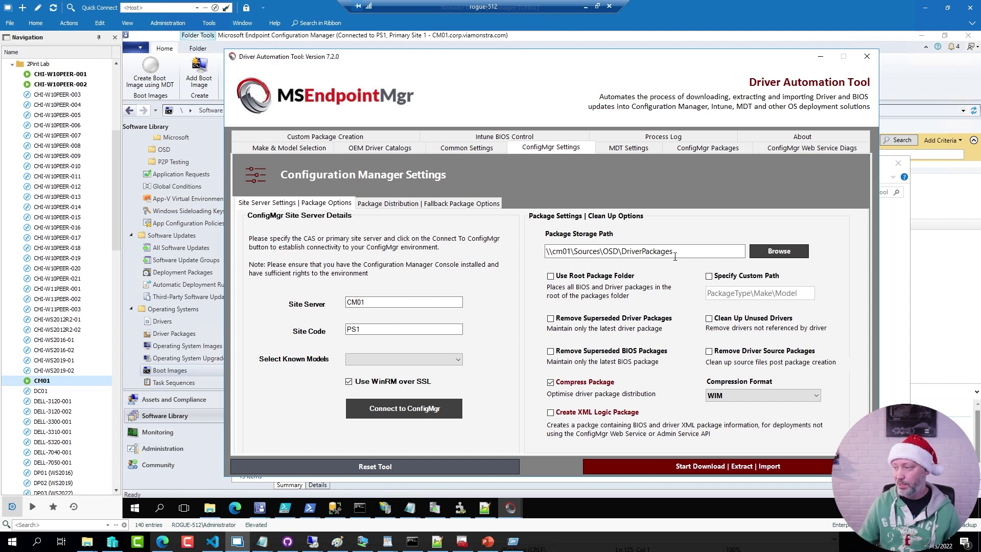
left_click_drag(674, 251, 545, 251)
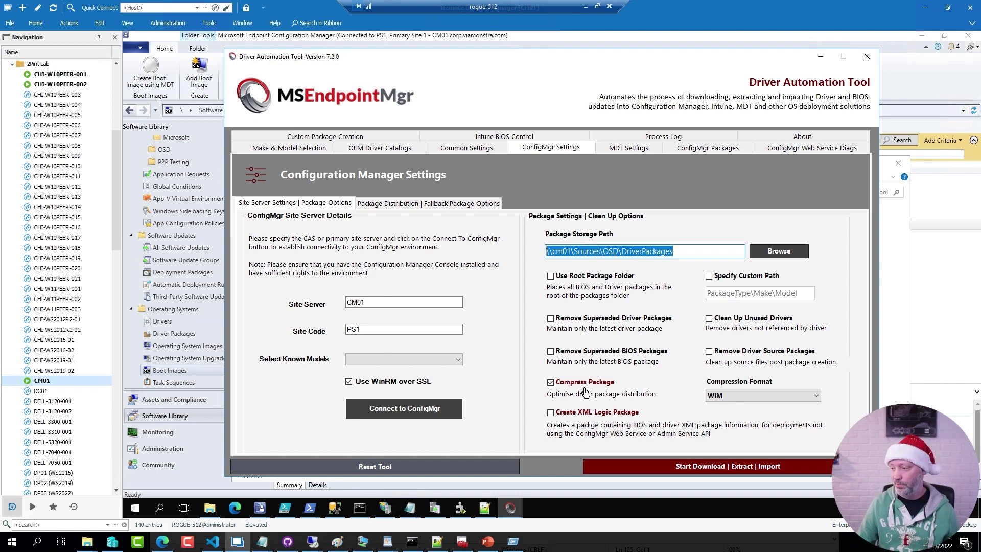
left_click_drag(538, 372, 839, 406)
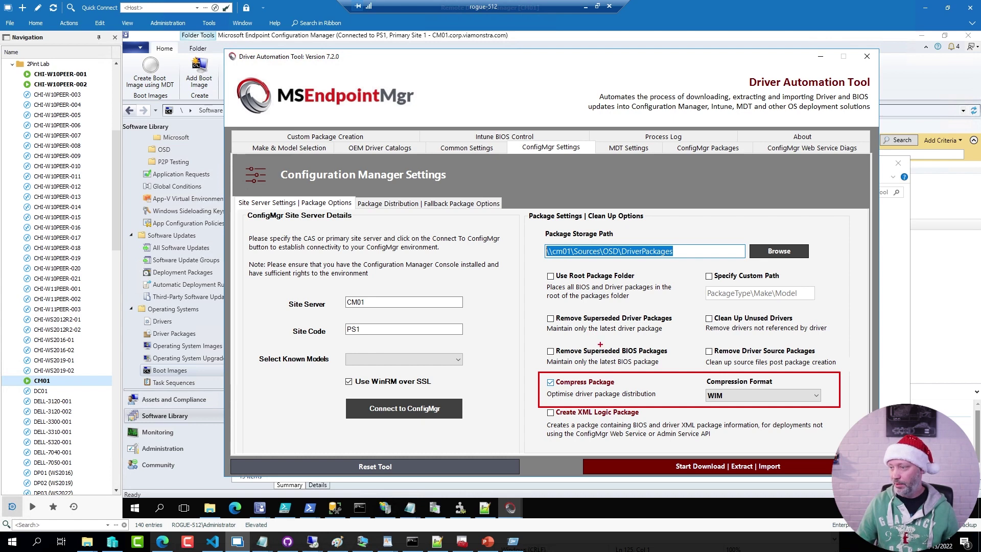
left_click(411, 206)
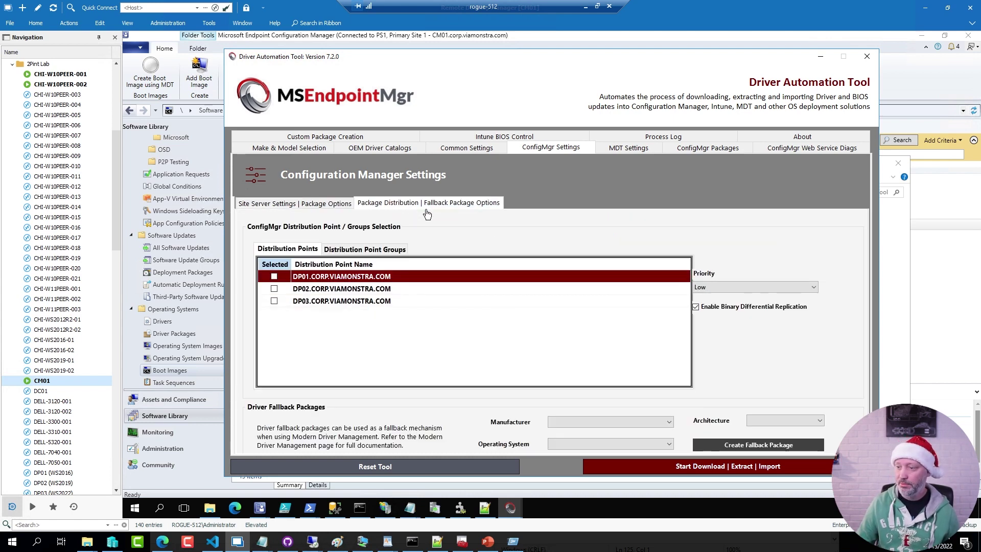
left_click(365, 249)
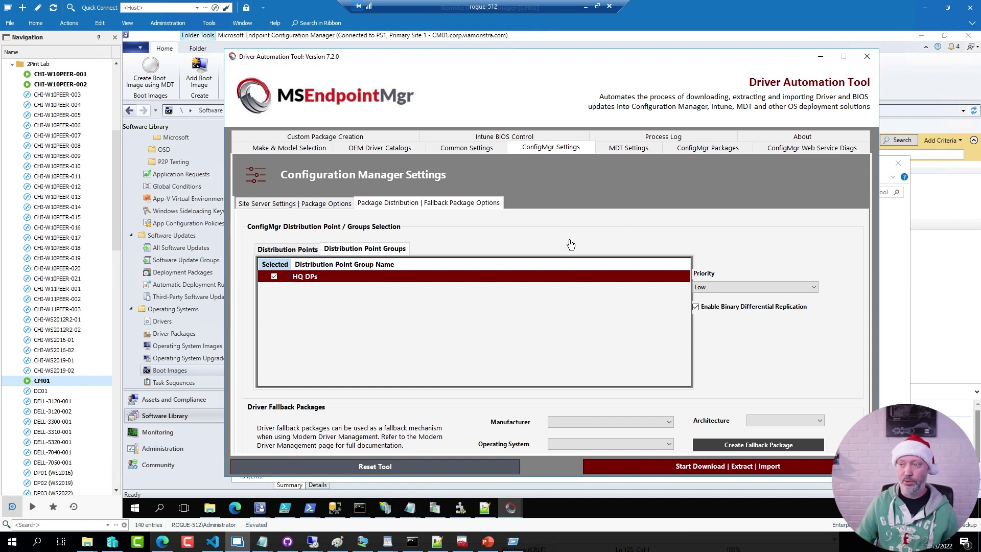
Step: Keep Drivers as the download type and set the target OS to Windows 10
left_click(292, 149)
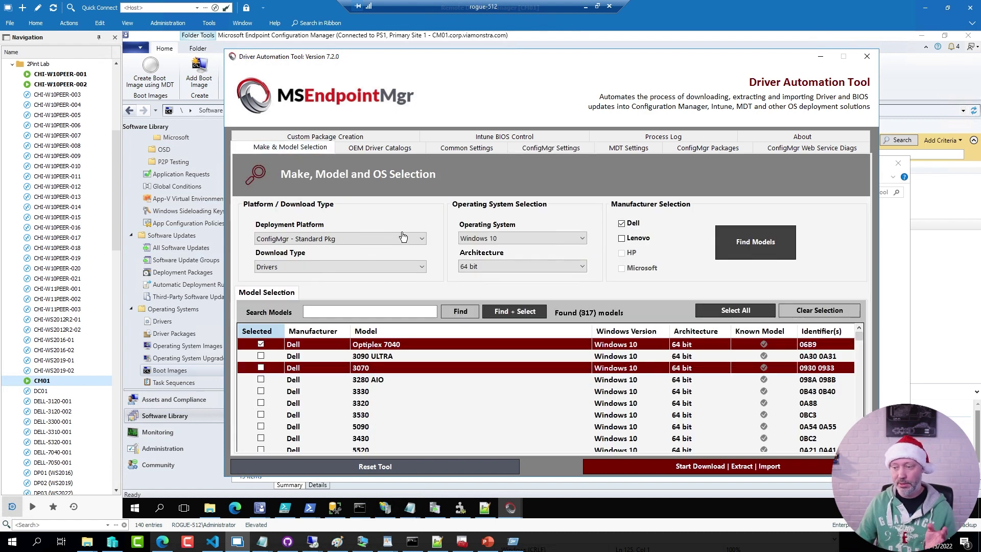
left_click(301, 266)
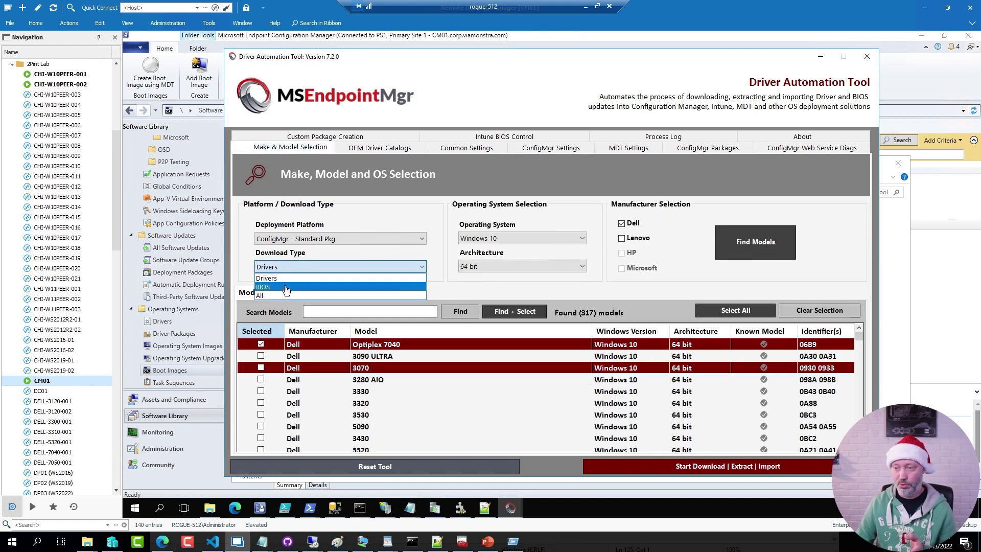
left_click(434, 281)
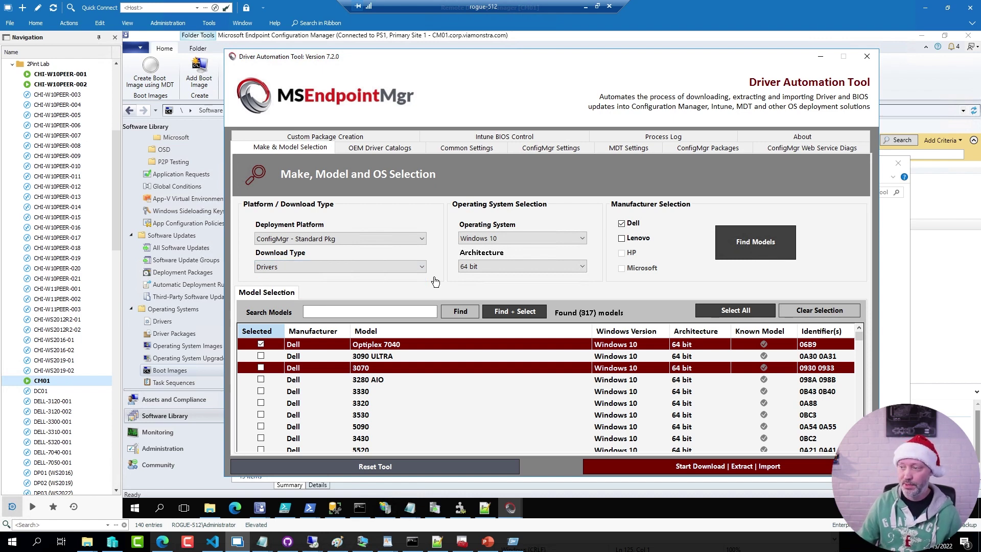
left_click(571, 240)
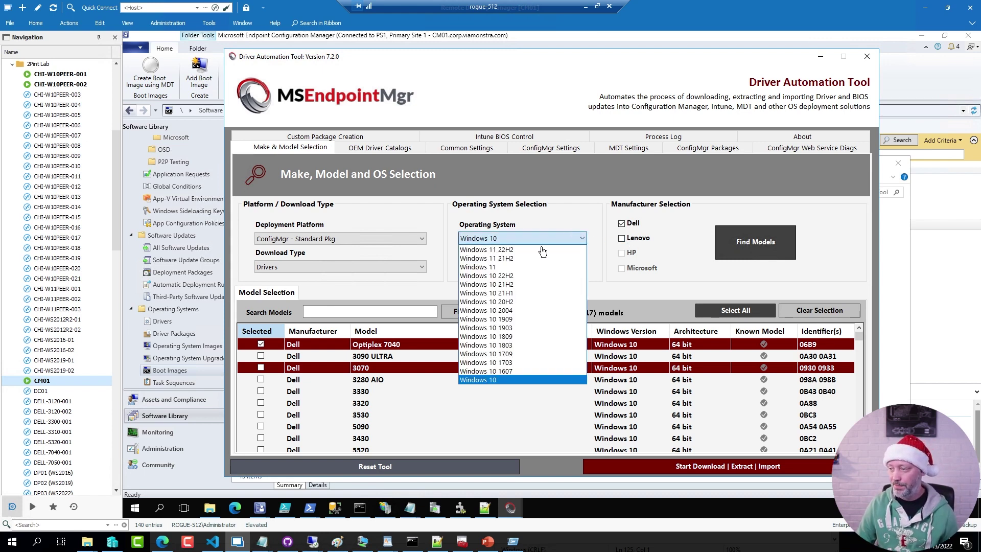
left_click(506, 276)
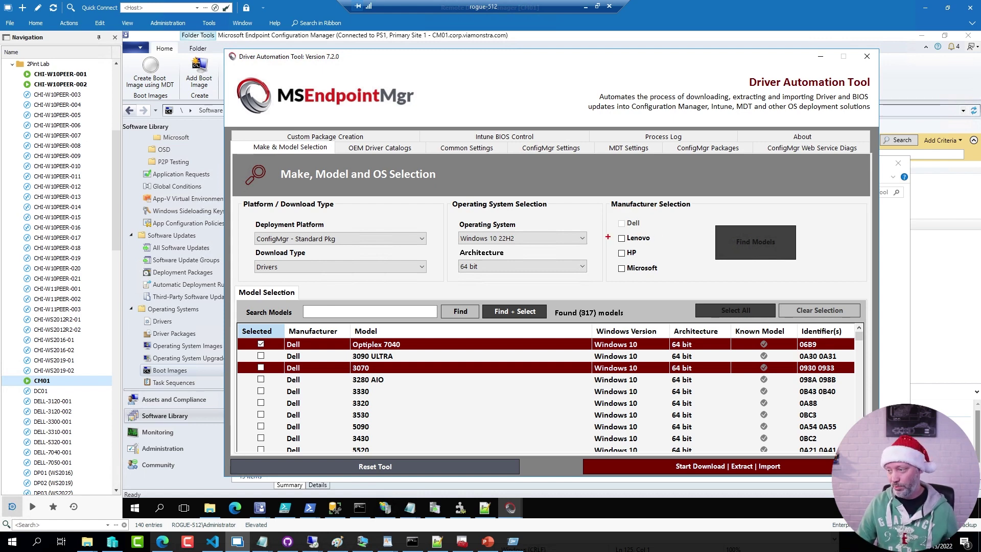
left_click(581, 238)
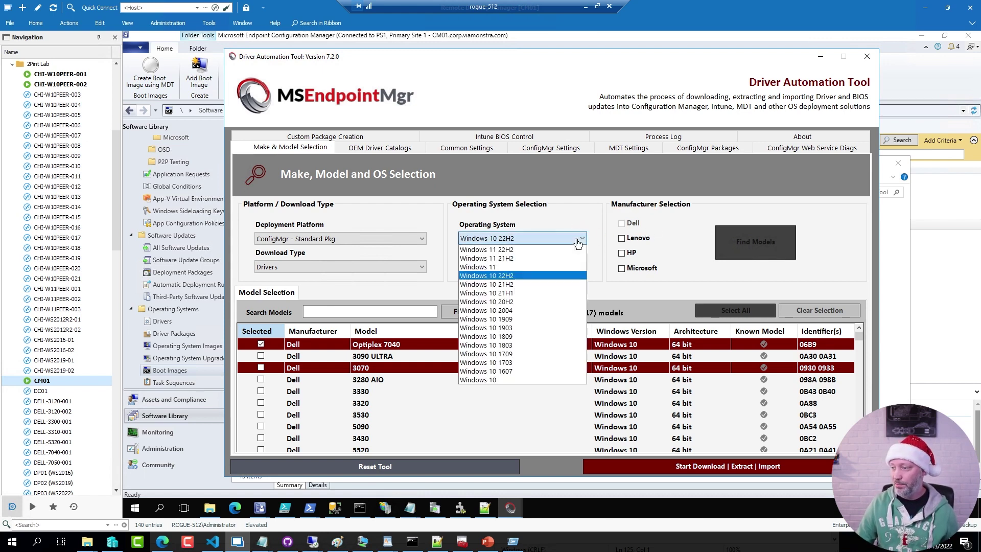
left_click(491, 380)
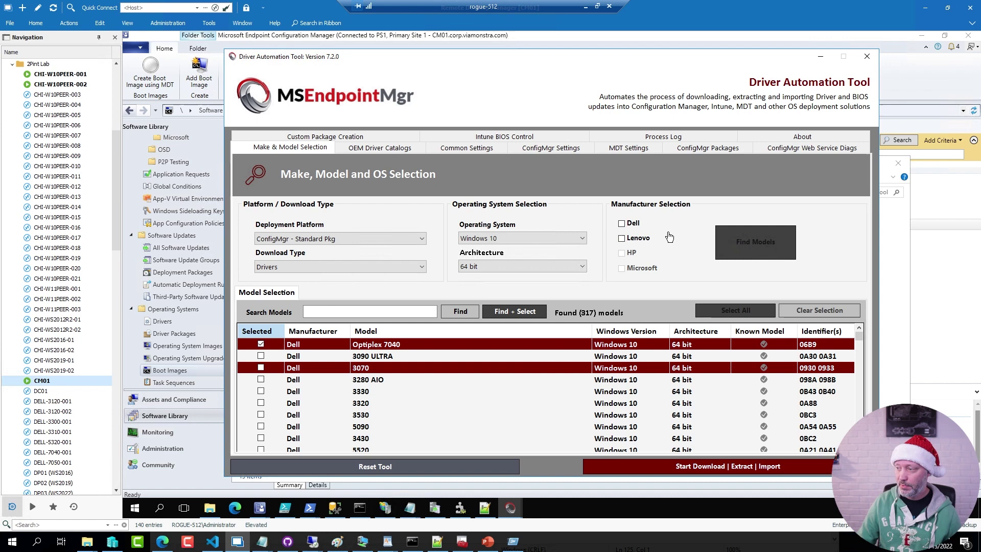
left_click(582, 246)
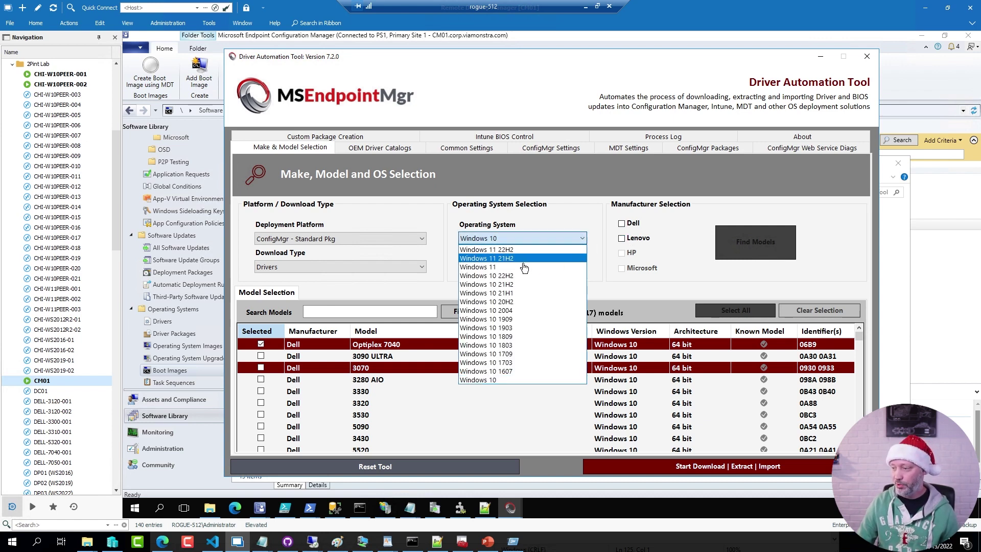
left_click(536, 275)
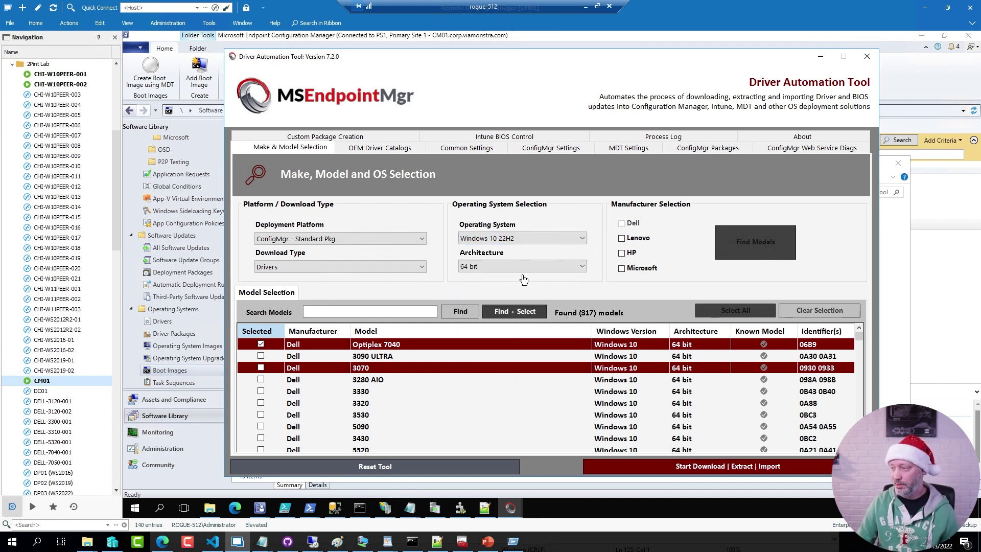
left_click(580, 240)
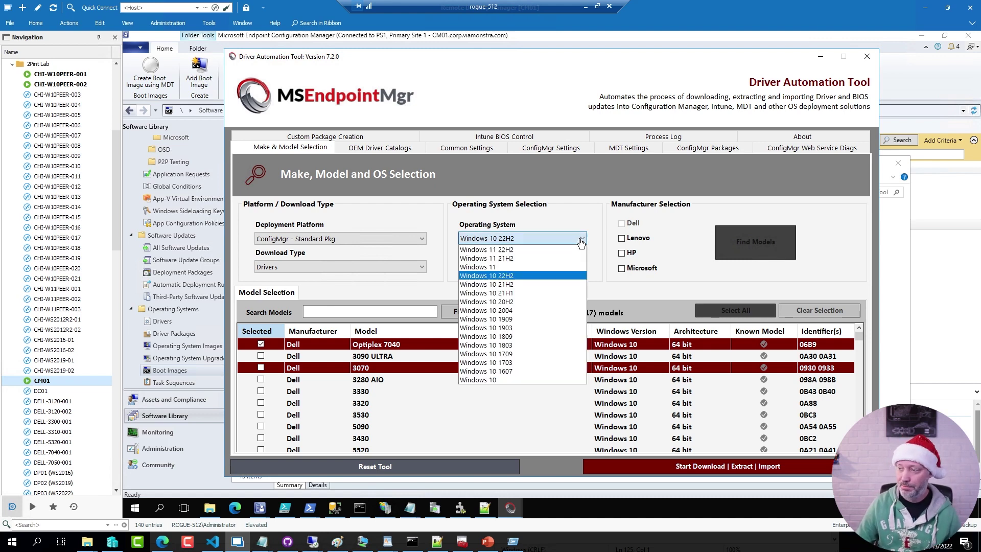
left_click(502, 378)
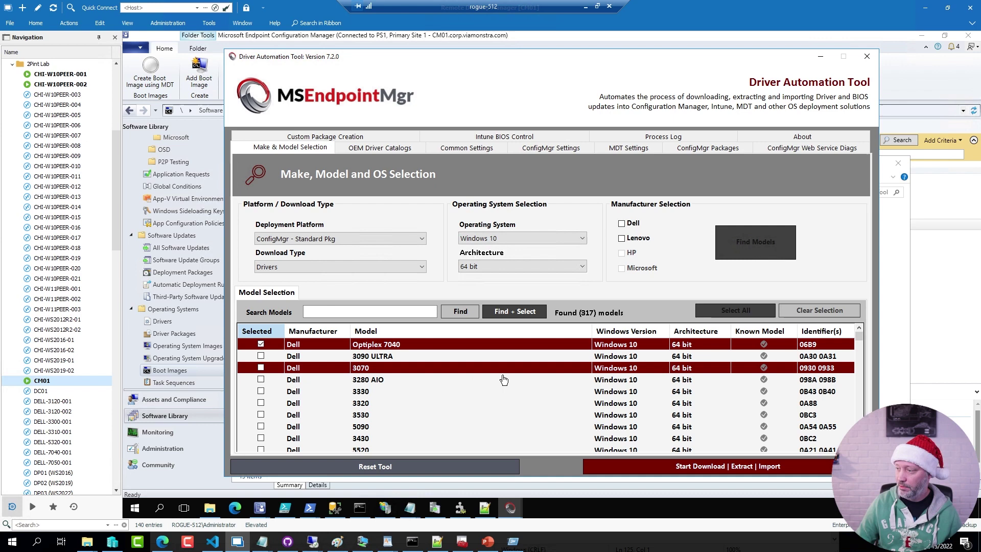
Step: Select Dell, find and select the Optiplex 7050 model, and start Download | Extract | Import
left_click(622, 224)
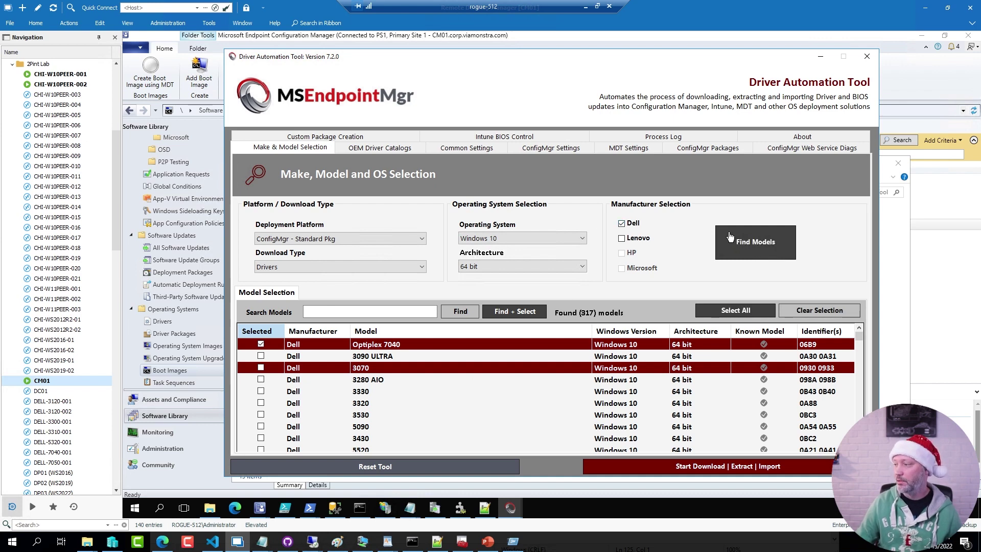
left_click(744, 243)
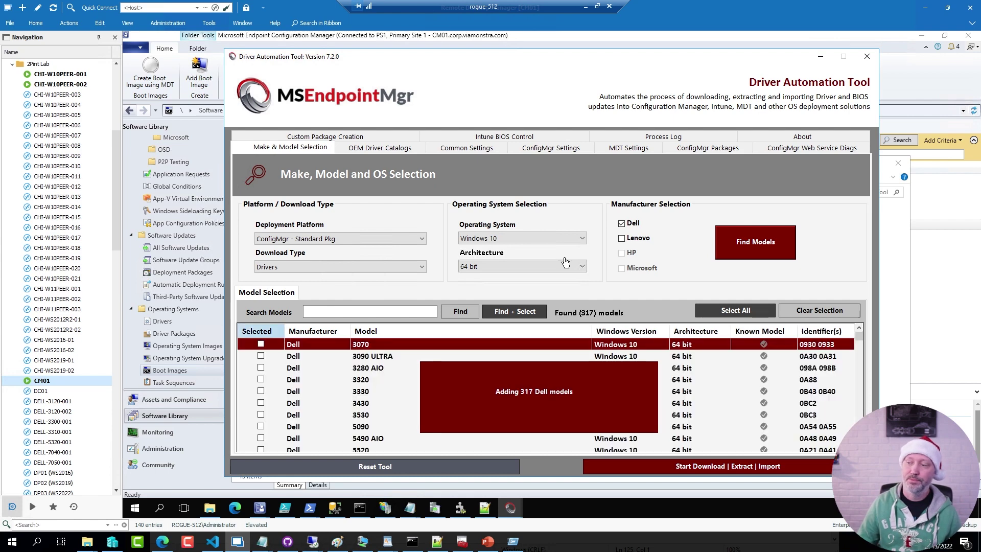
left_click(341, 312)
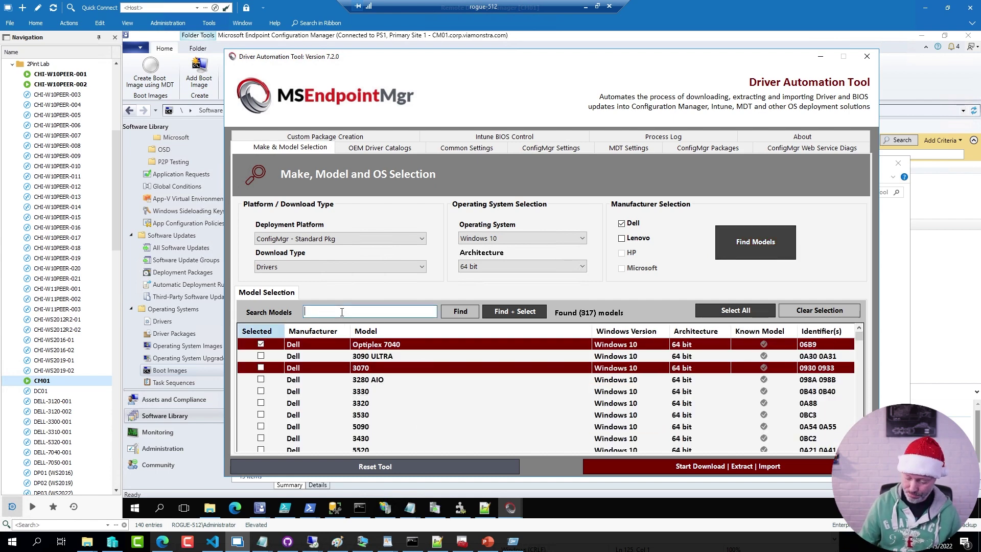
left_click(528, 312)
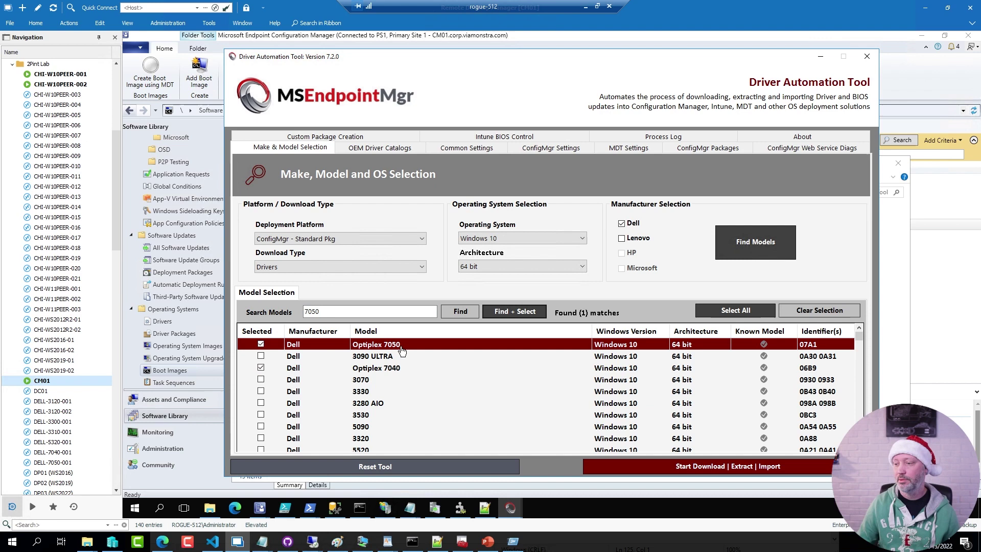
left_click(684, 466)
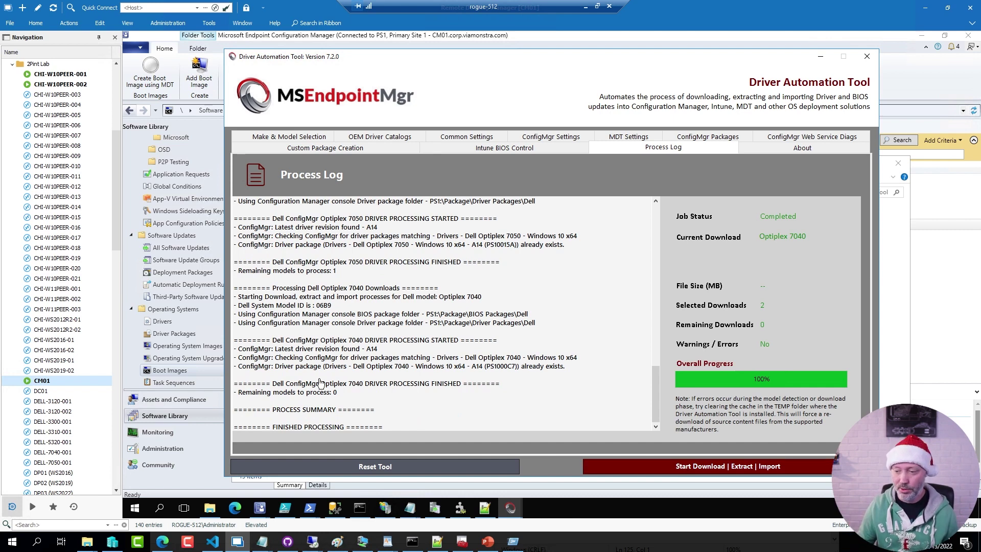
Step: Open the properties of the Dell Optiplex 7050 Windows 10 x64 driver package
left_click(167, 416)
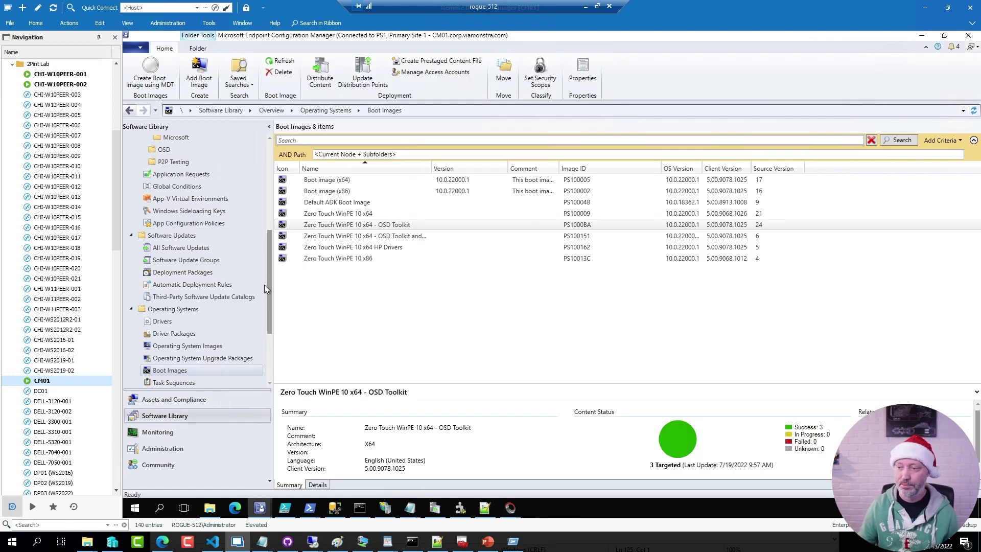
left_click_drag(268, 292, 275, 250)
scroll(195, 252, "up", 3)
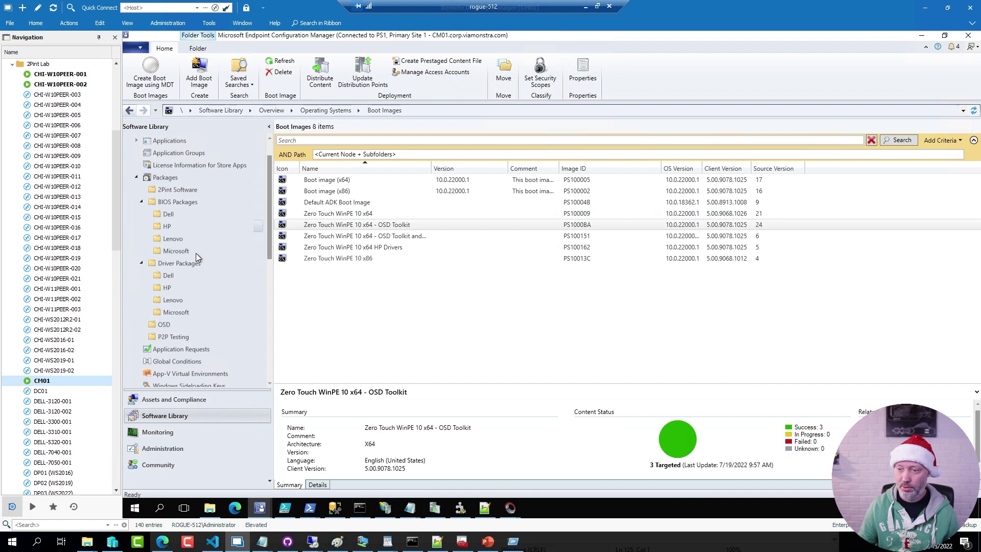
left_click(174, 274)
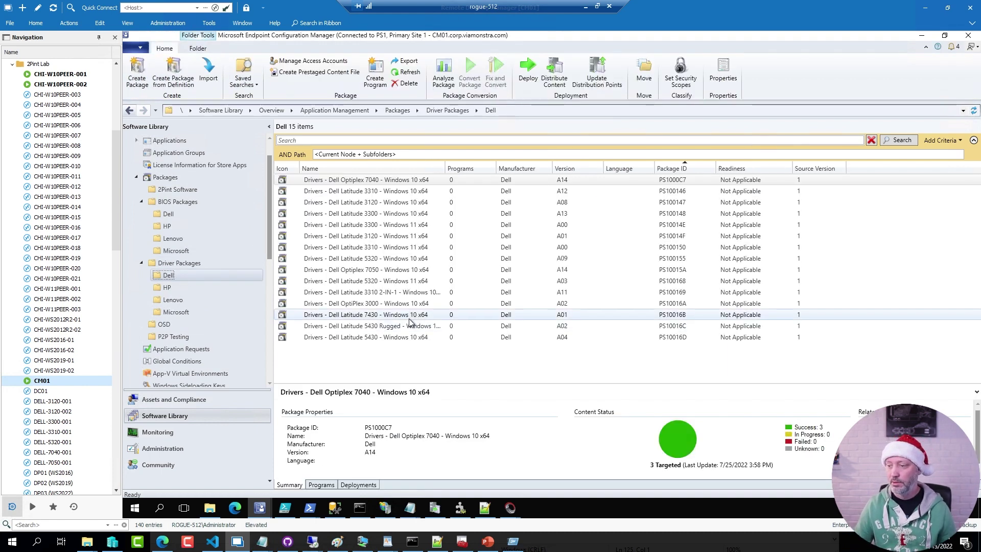
left_click(392, 271)
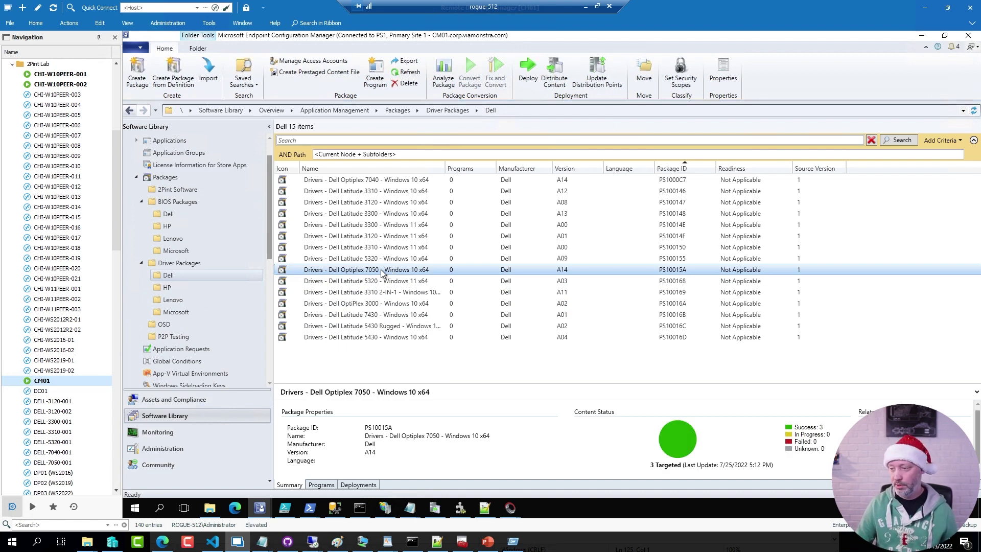
right_click(381, 273)
left_click(414, 466)
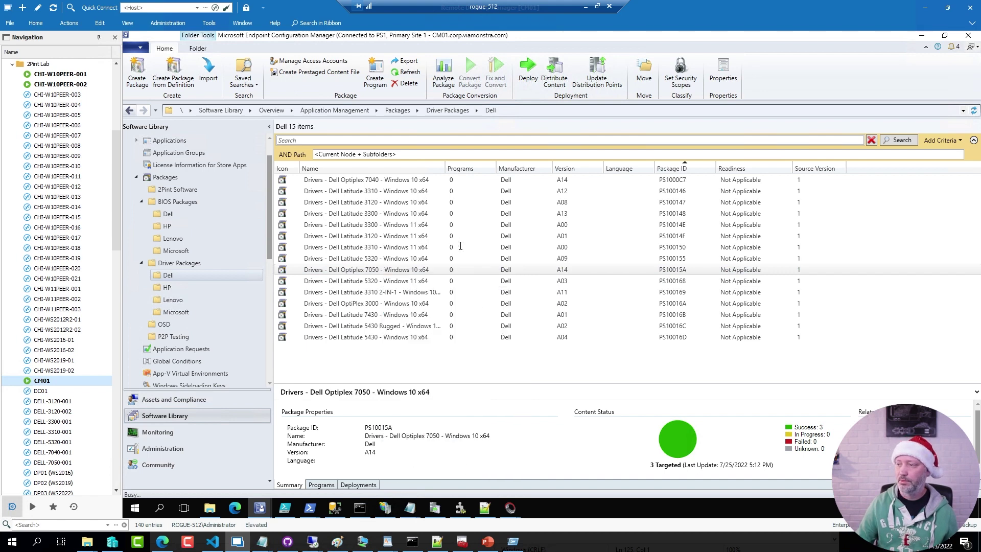
Step: Copy the package's Data Source path and open that folder with Win+R
left_click(450, 134)
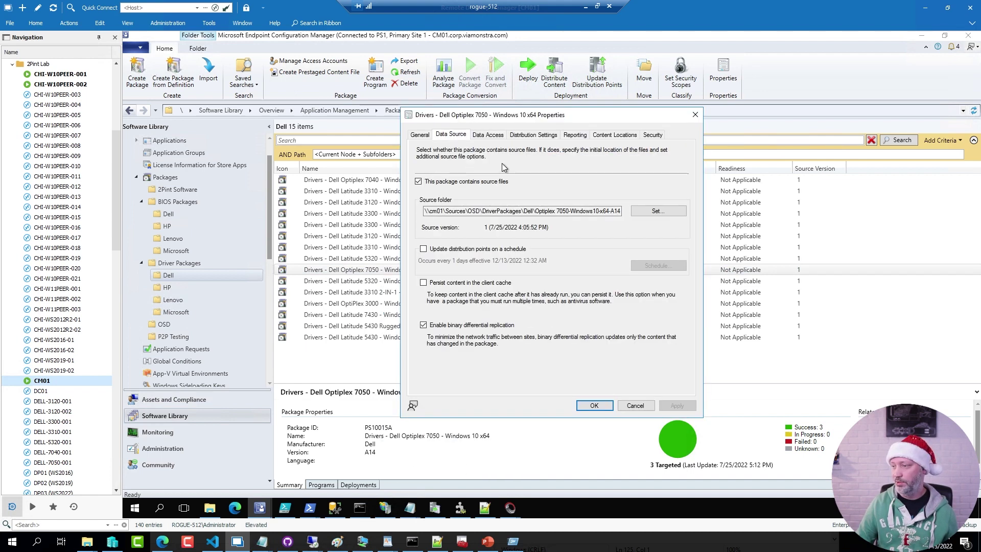
left_click(584, 211)
key("ctrl+a")
key("ctrl+c")
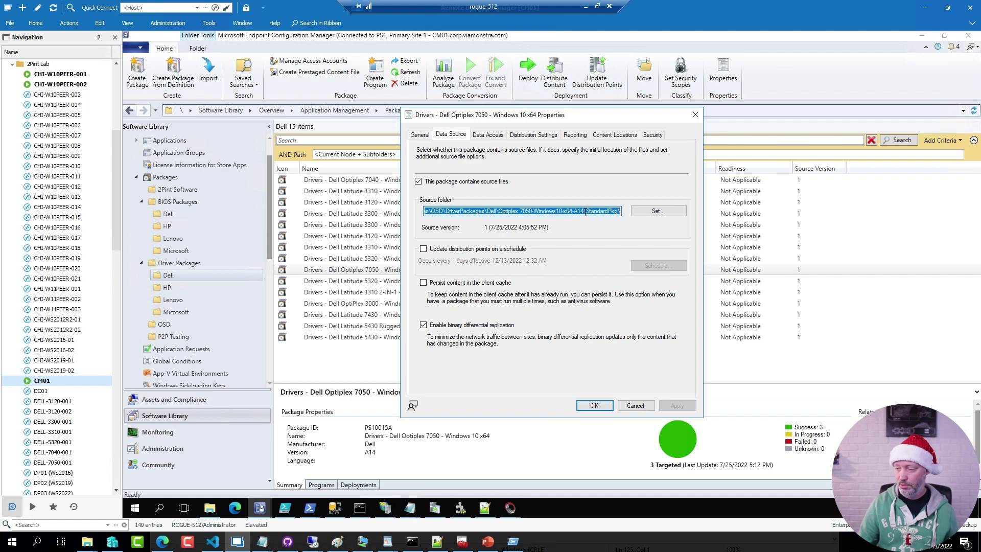
key("super+r")
key("ctrl+v")
key("Return")
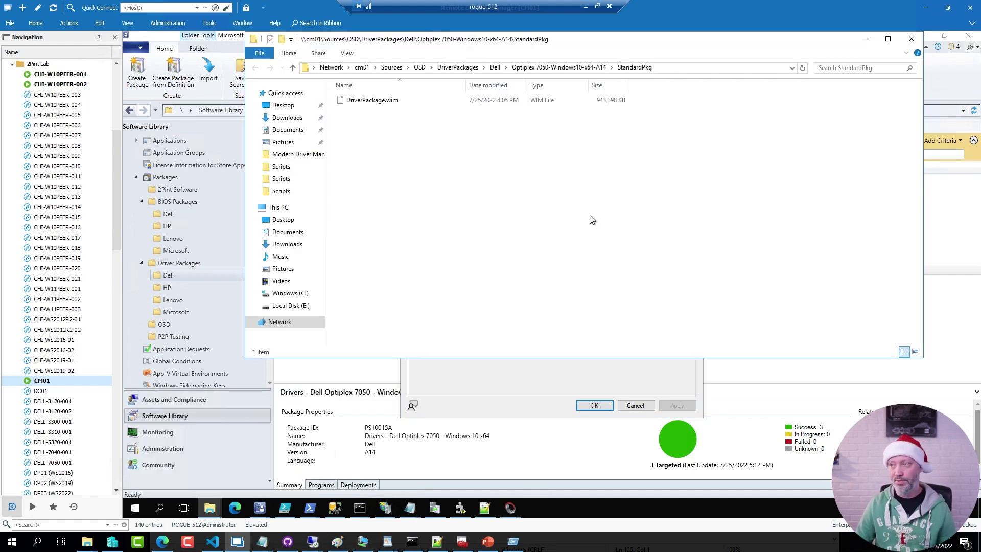
right_click(375, 103)
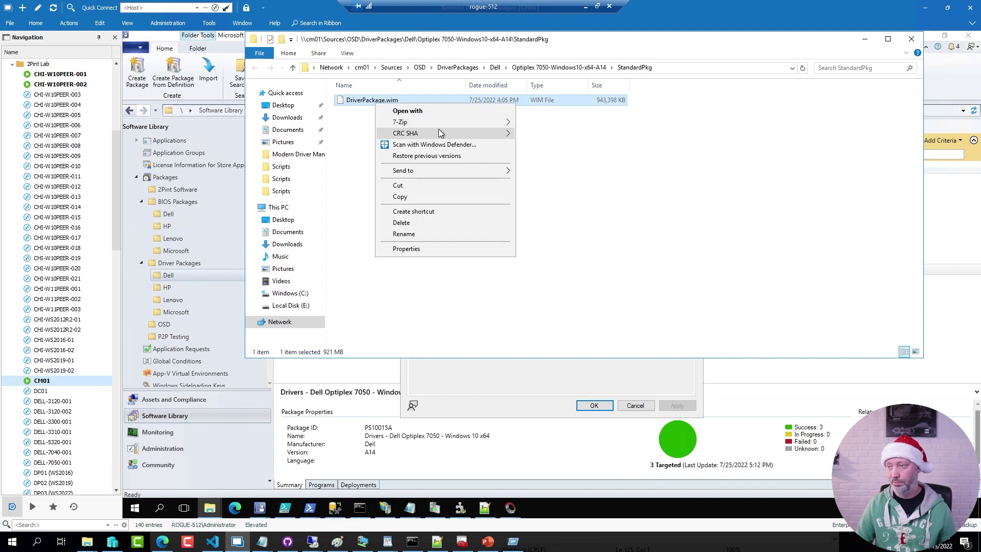
mouse_move(446, 124)
left_click(561, 125)
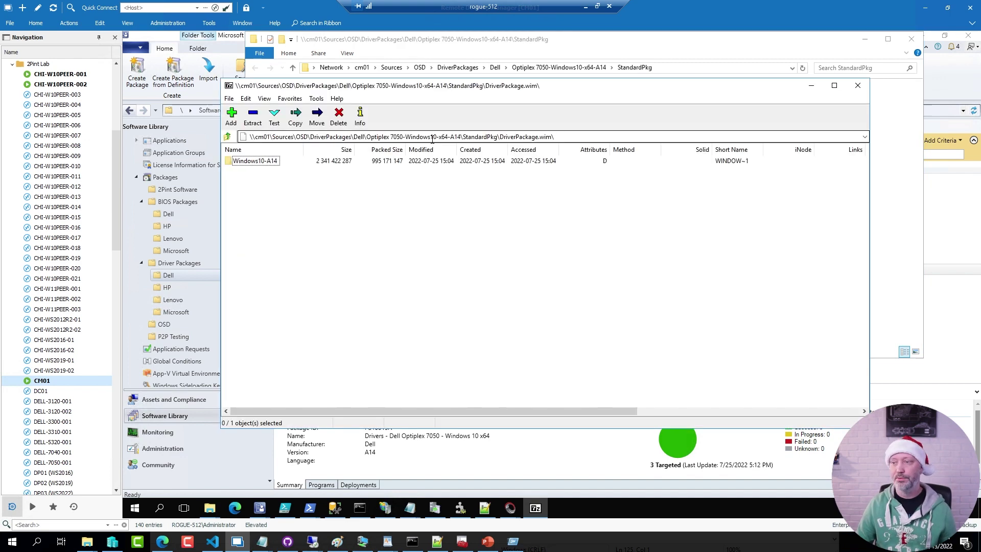
double_click(275, 162)
double_click(244, 161)
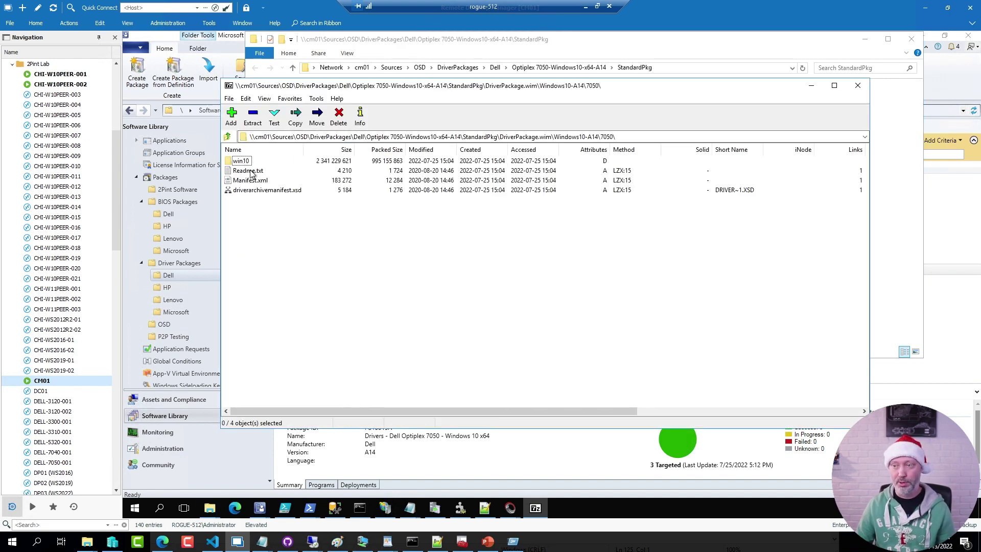
double_click(240, 161)
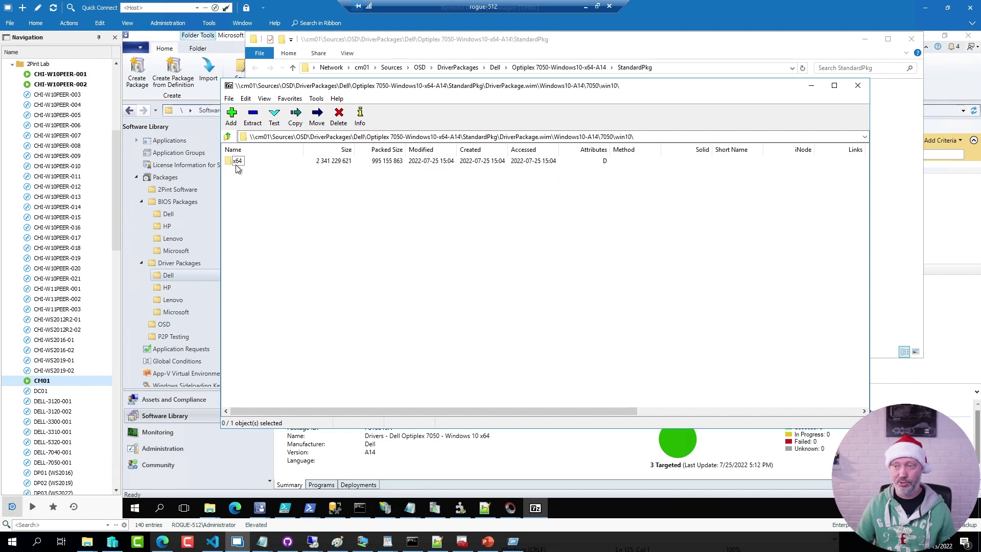
double_click(237, 163)
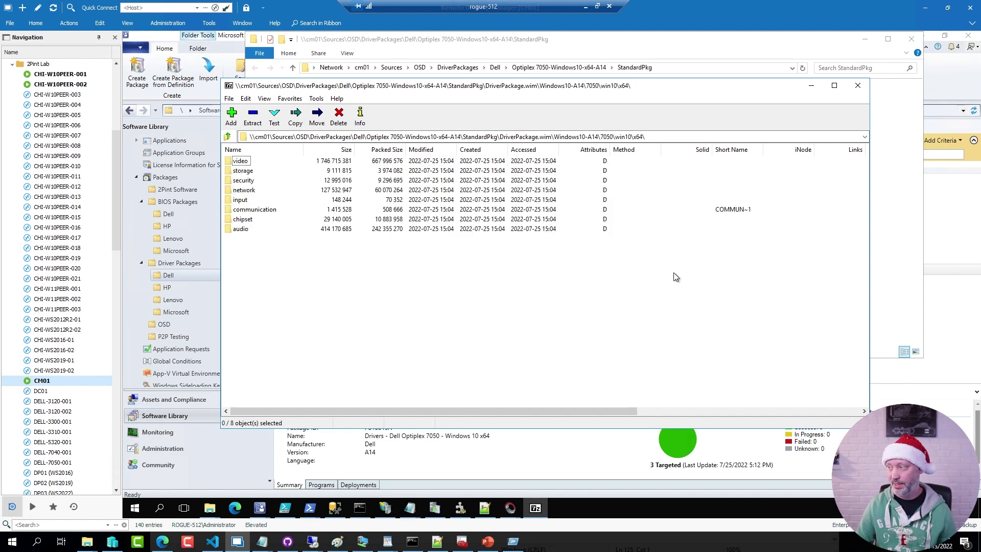
left_click(854, 87)
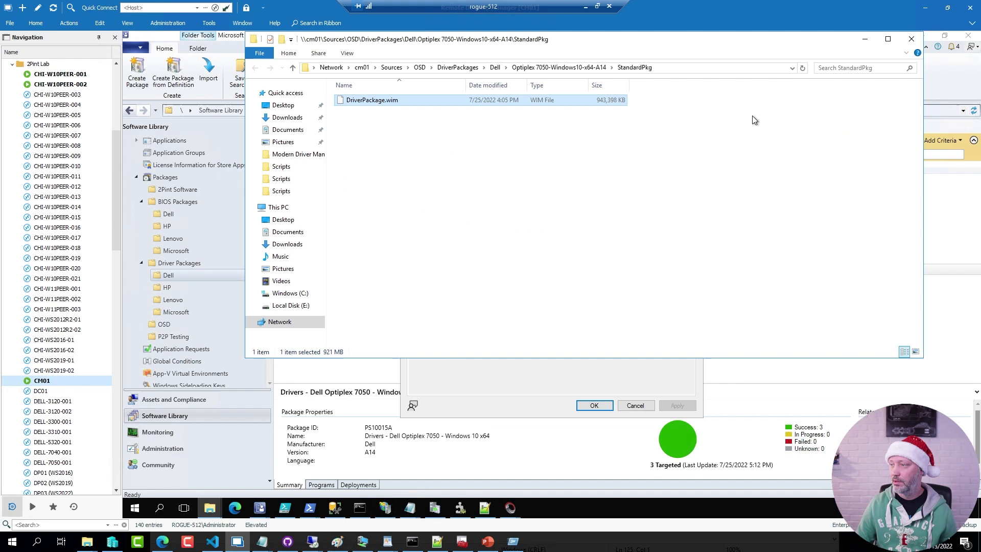
Step: Close the source folder, pick out model ID 07A1 in the package Comment, and cancel the properties
left_click(911, 39)
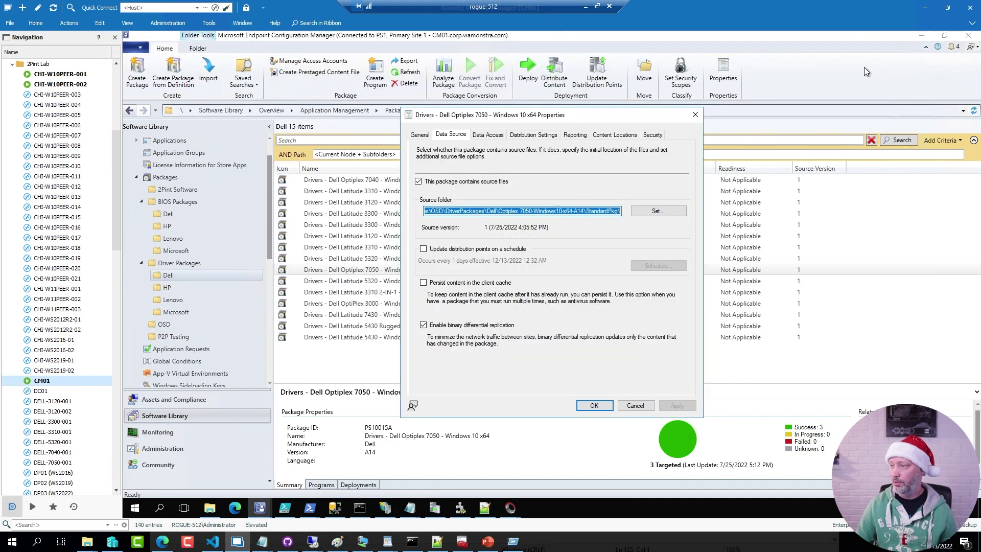
left_click(419, 135)
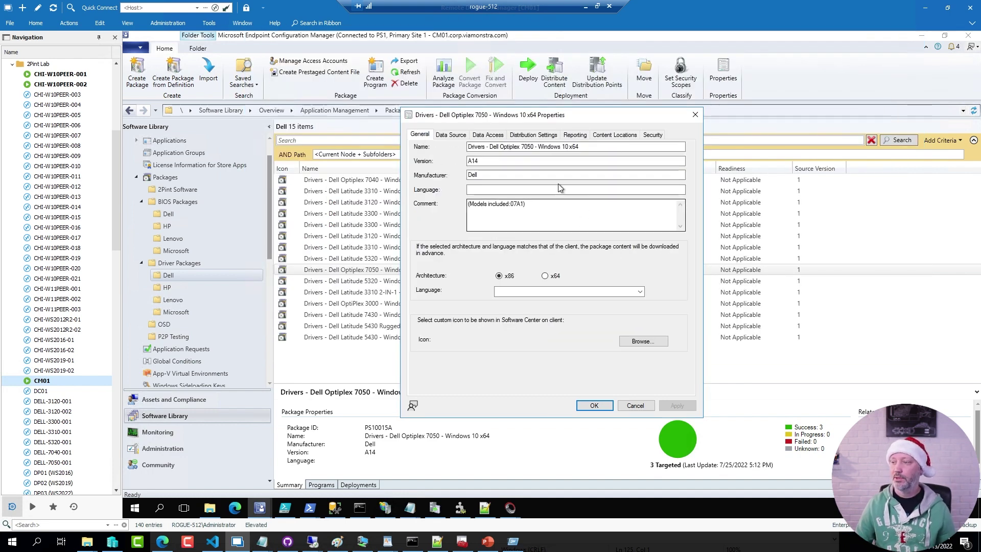
left_click(495, 174)
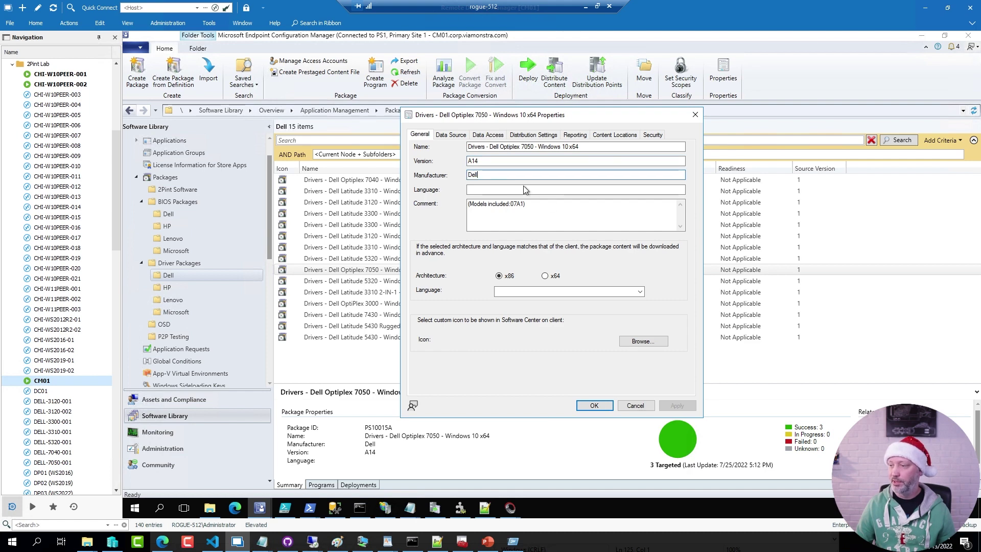
left_click(600, 209)
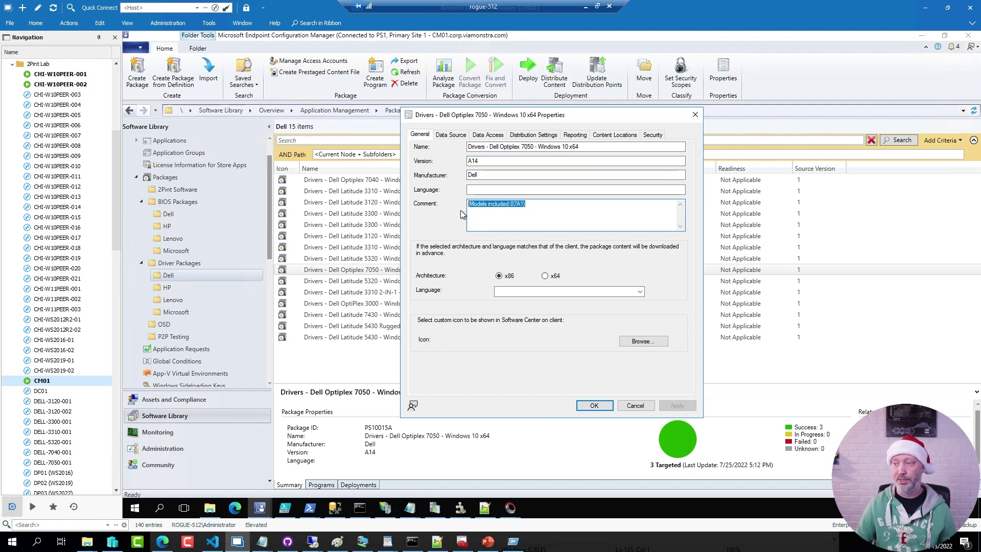
left_click(519, 221)
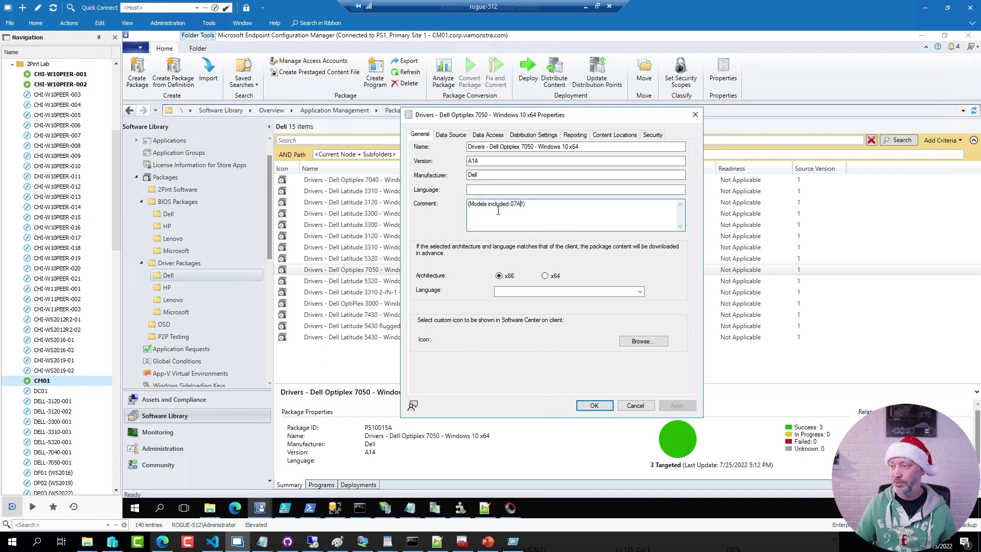
double_click(517, 208)
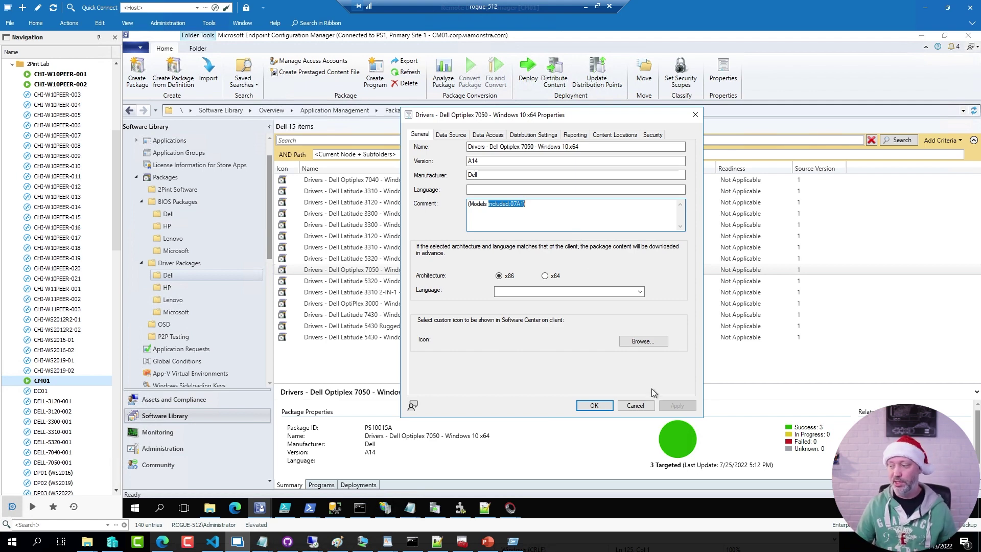
left_click(635, 405)
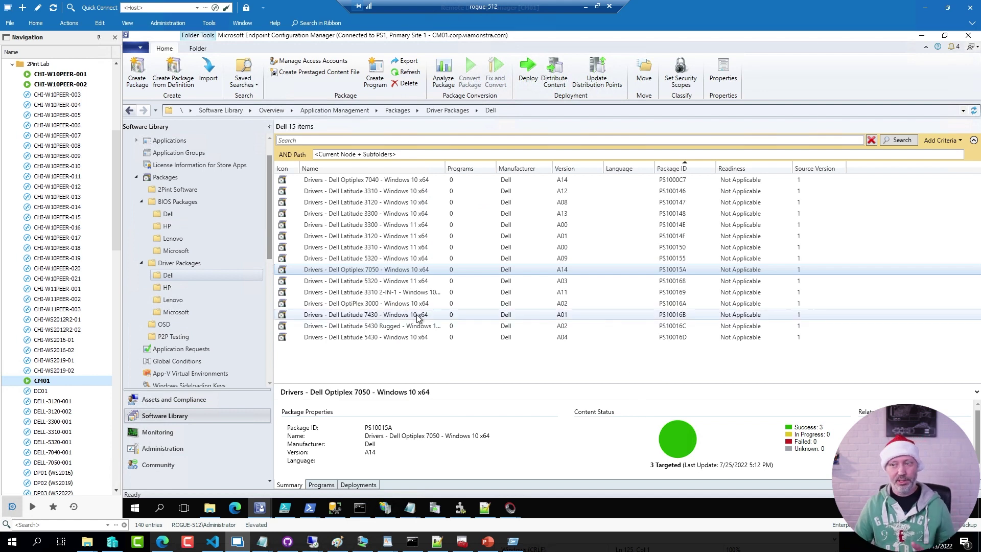
Step: Open the Data Source settings of the Modern Driver Management package
left_click(165, 177)
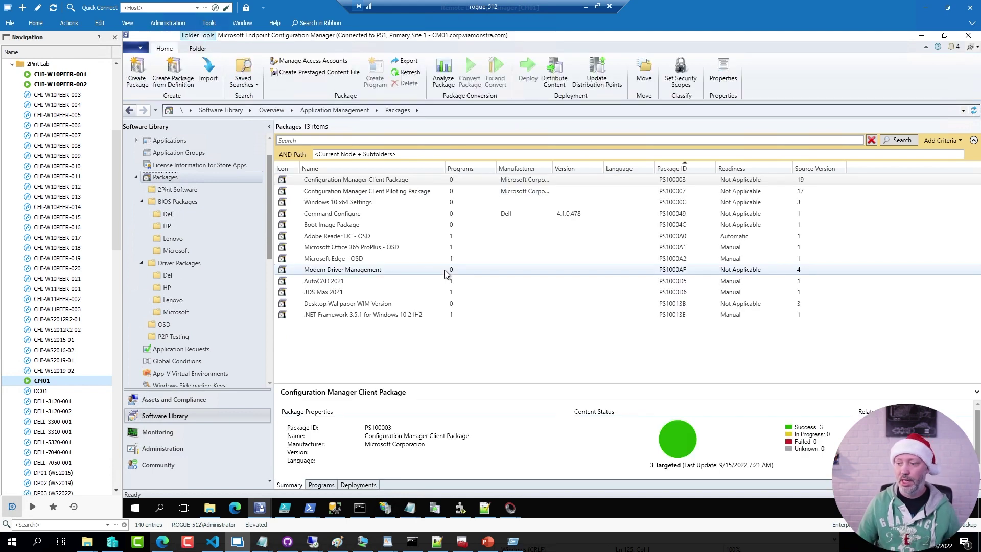
right_click(358, 271)
left_click(387, 461)
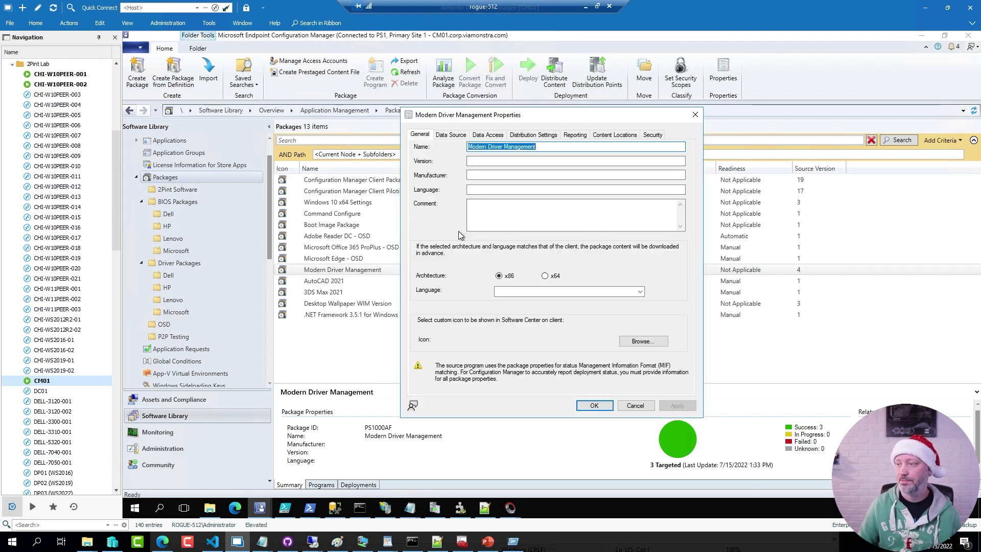
left_click(450, 134)
Step: Open the package's source path via Win+R to see Invoke-CMApplyDriverPackage.ps1, then close everything
left_click_drag(586, 211, 423, 211)
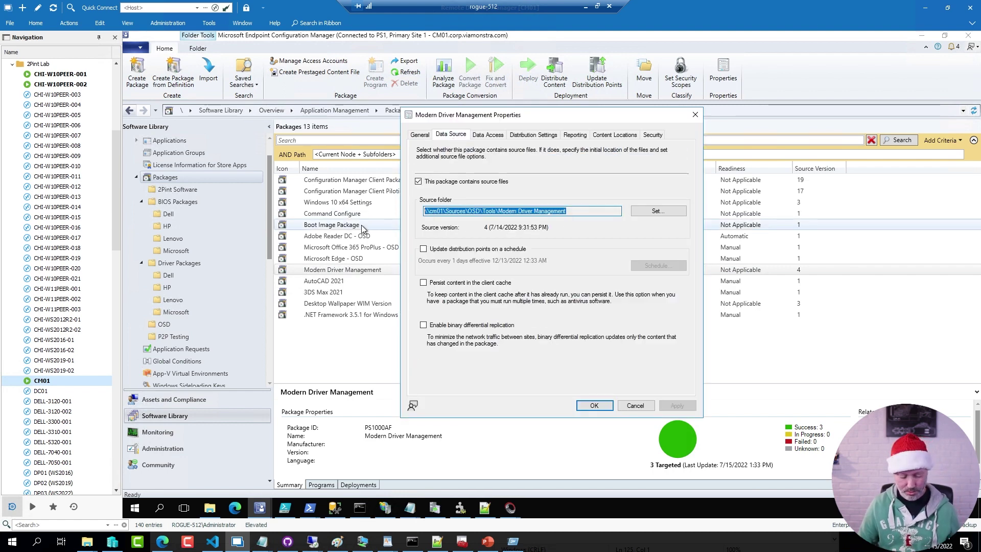
key("super+r")
key("ctrl+v")
key("Return")
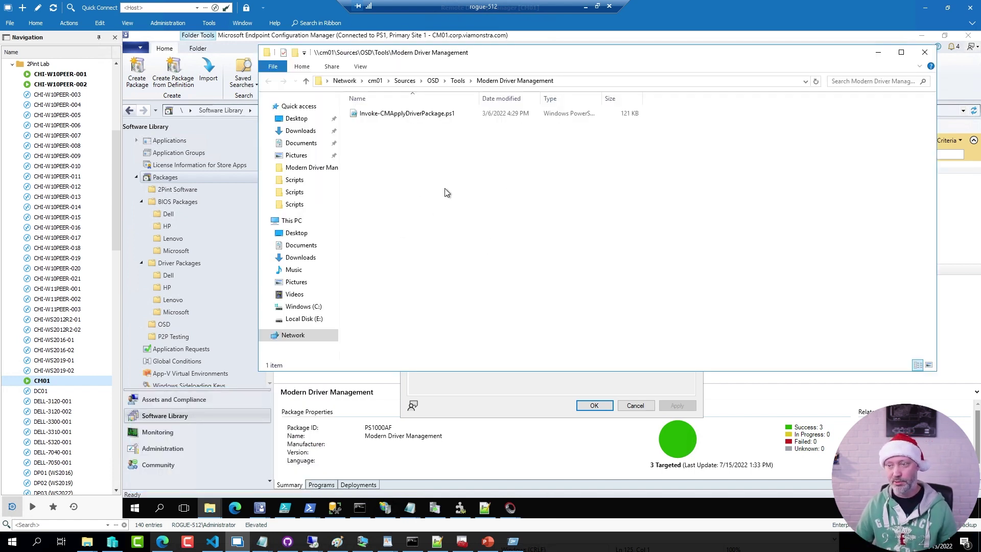
left_click(634, 405)
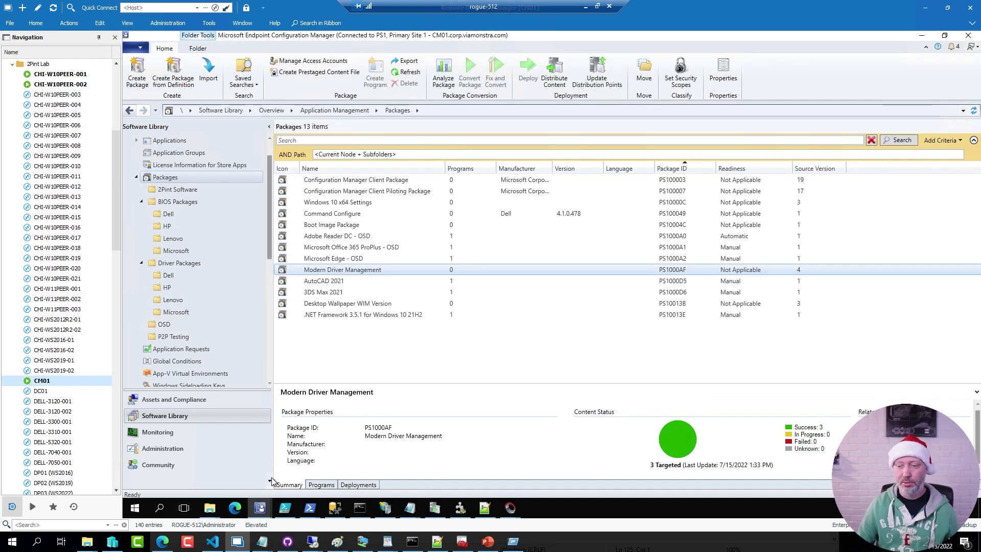
Step: List Administration > Security > Administrative Users and check the web service account's Read-only Analyst role
left_click(206, 449)
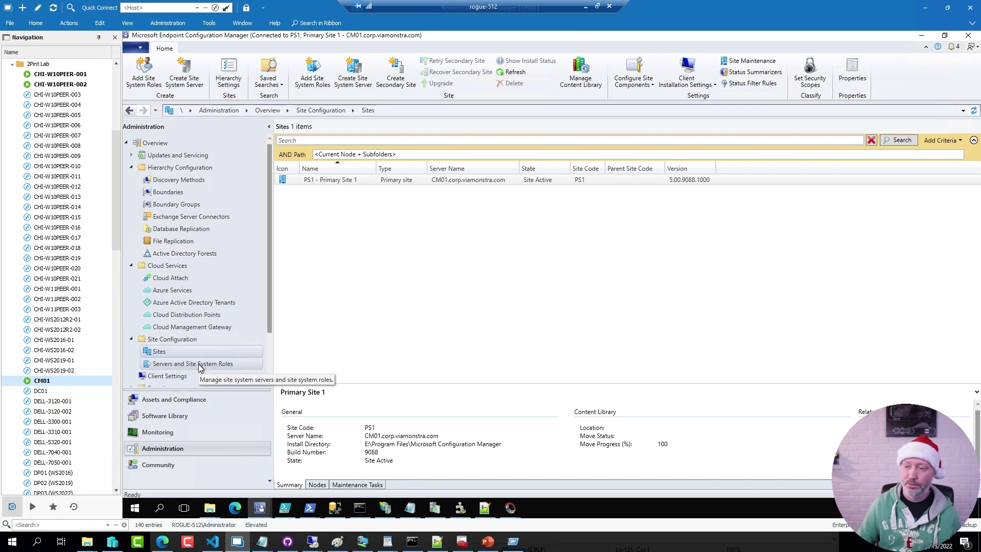
scroll(167, 352, "down", 2)
left_click(132, 330)
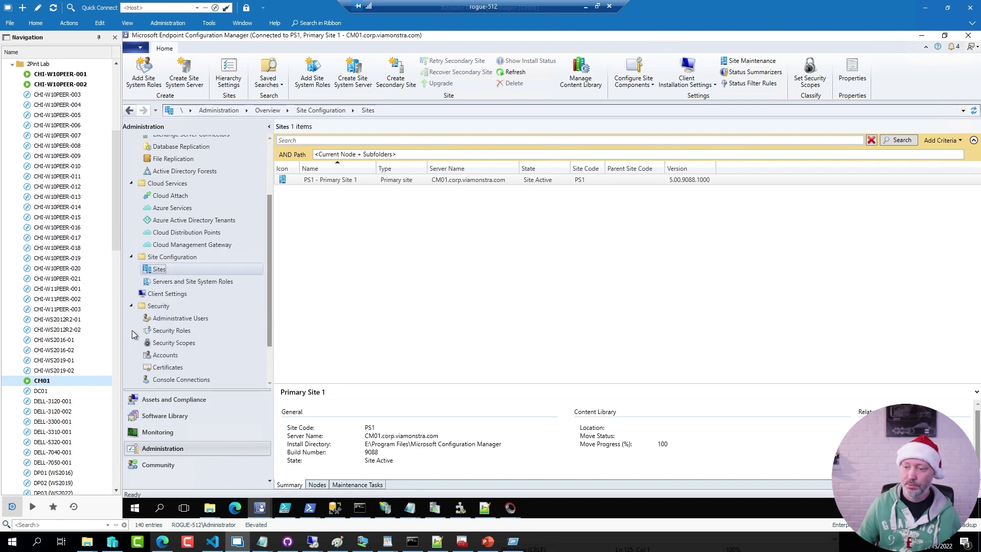
left_click(181, 318)
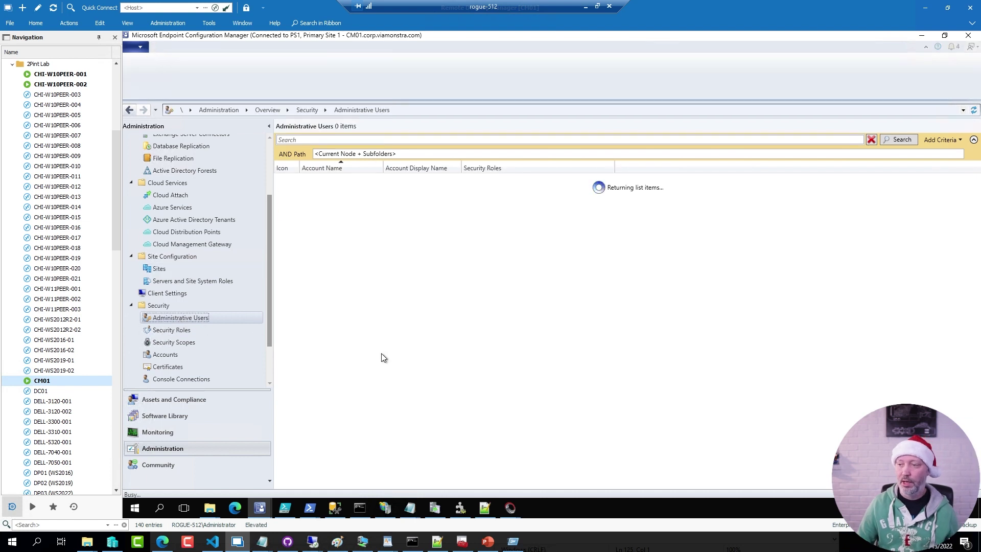
left_click(409, 203)
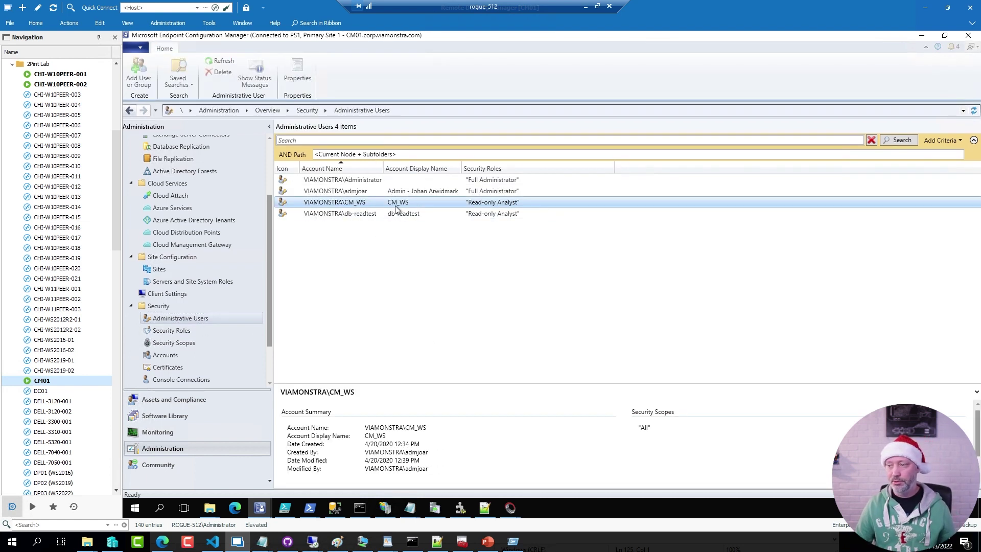
left_click_drag(459, 194, 556, 212)
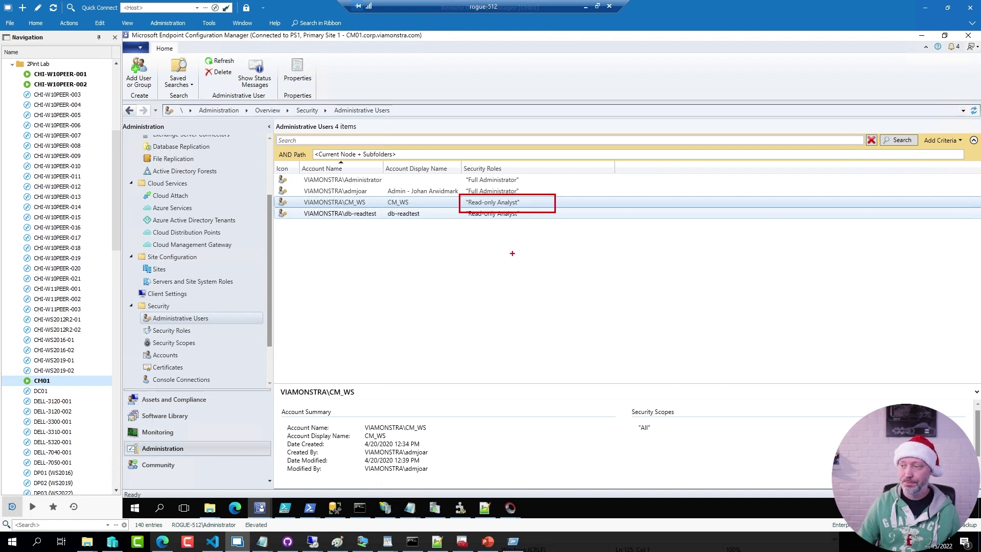
key("Escape")
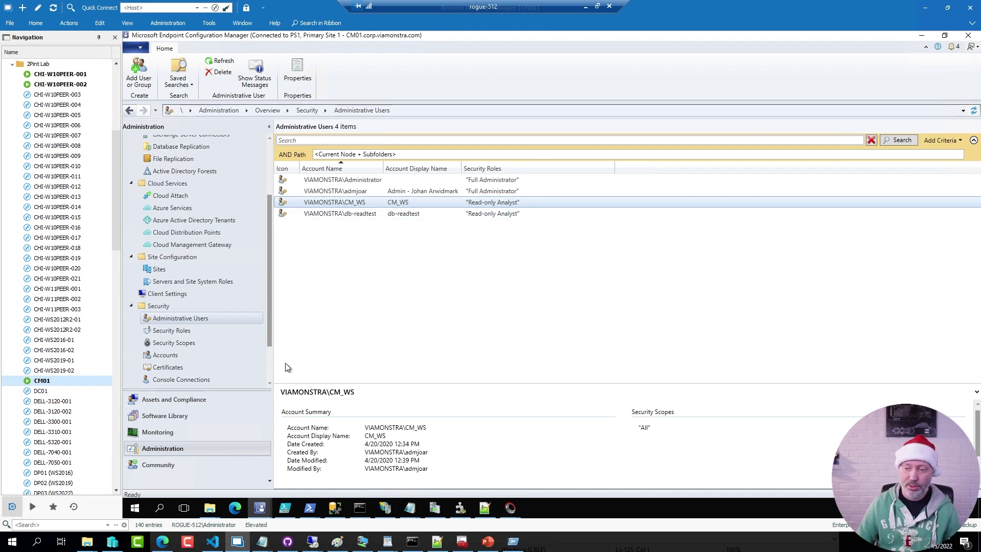
Step: Show the Software Library's Task Sequences and right-click Windows 10 Enterprise x64 21H2 MDM BranchCache
left_click(182, 417)
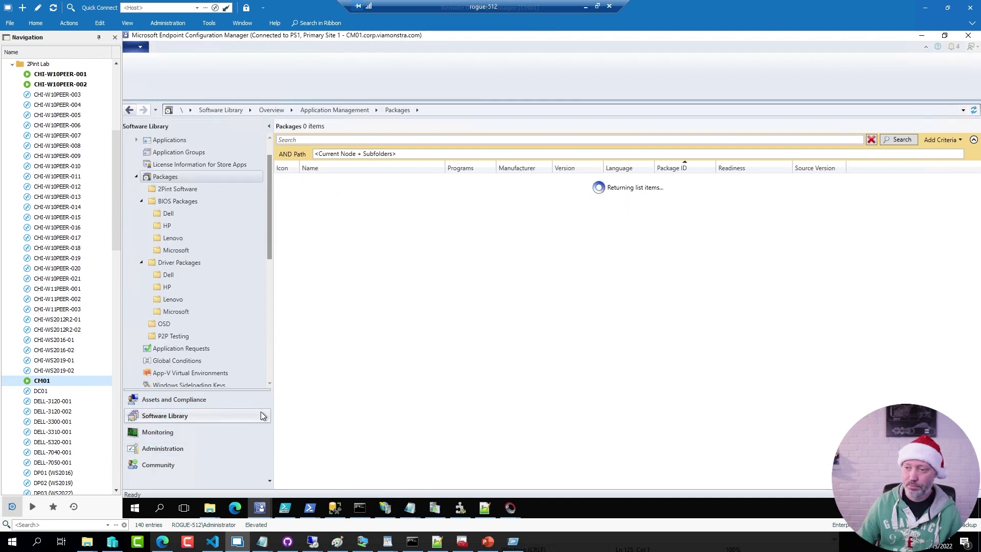
scroll(192, 342, "down", 5)
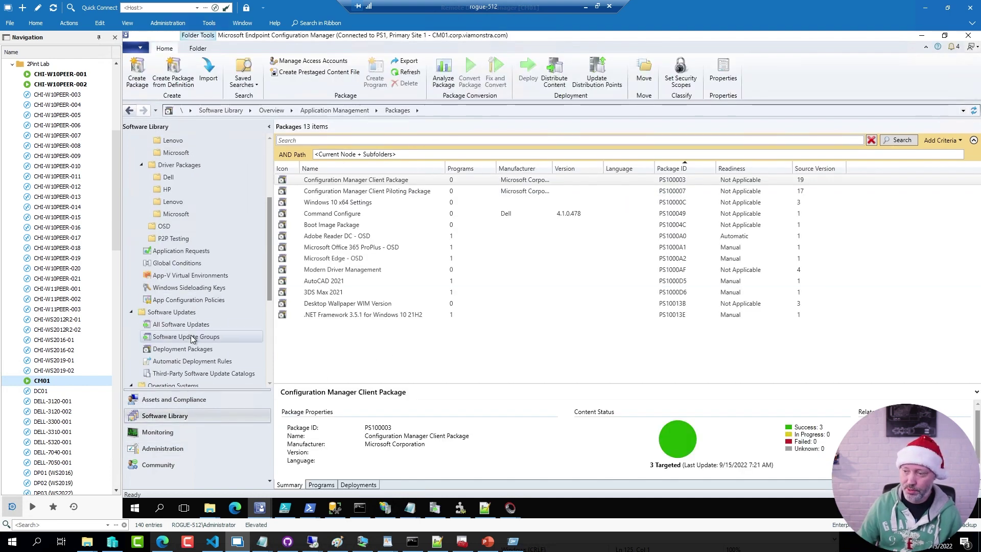
scroll(197, 336, "down", 2)
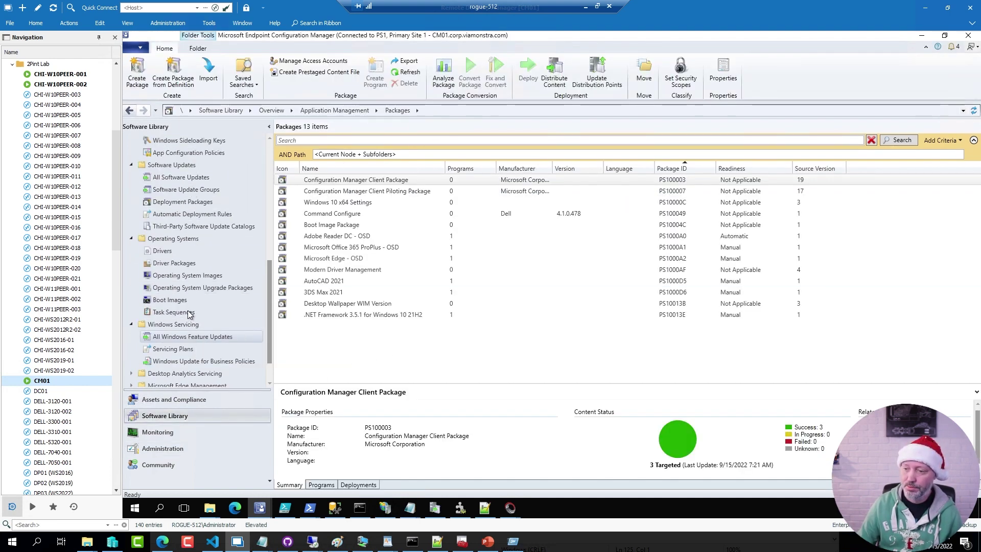
left_click(174, 312)
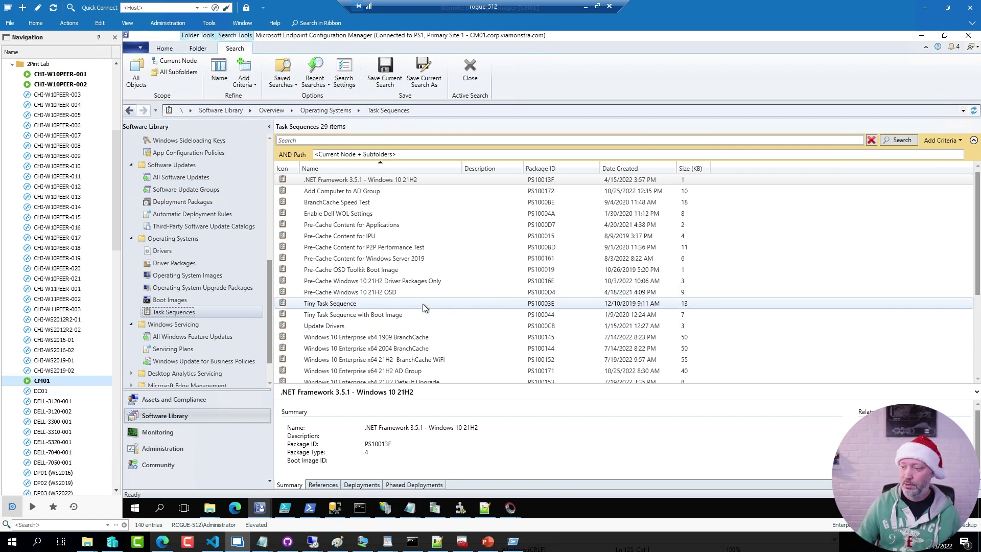
scroll(422, 304, "down", 3)
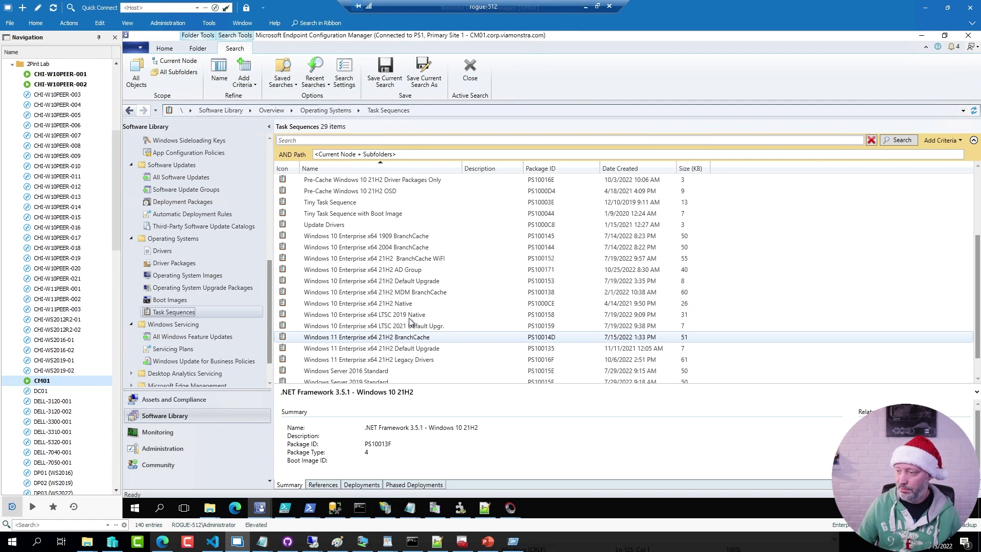
right_click(402, 291)
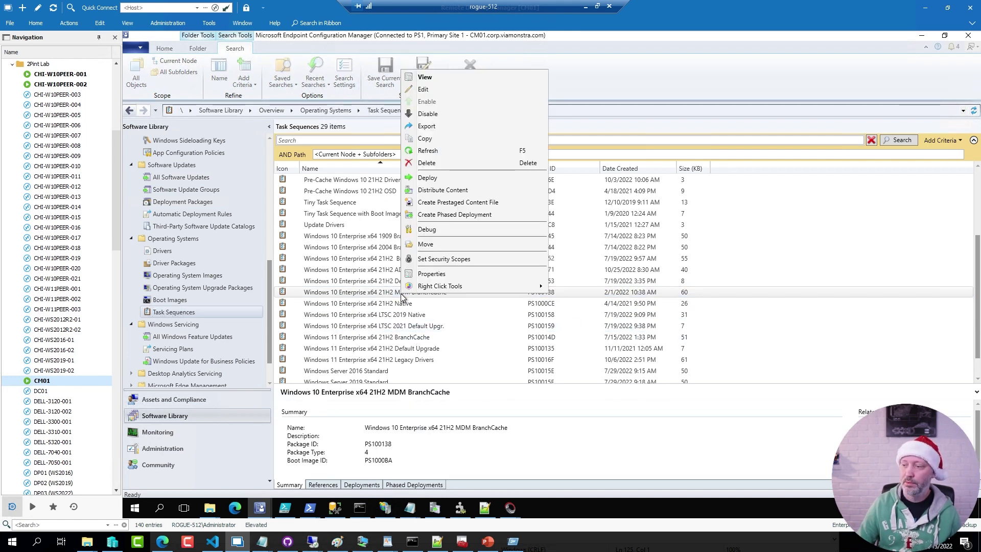
Step: Edit the MDM BranchCache task sequence and inspect the Set MDM Variables step's MDMUserName and MDMPassword
left_click(426, 89)
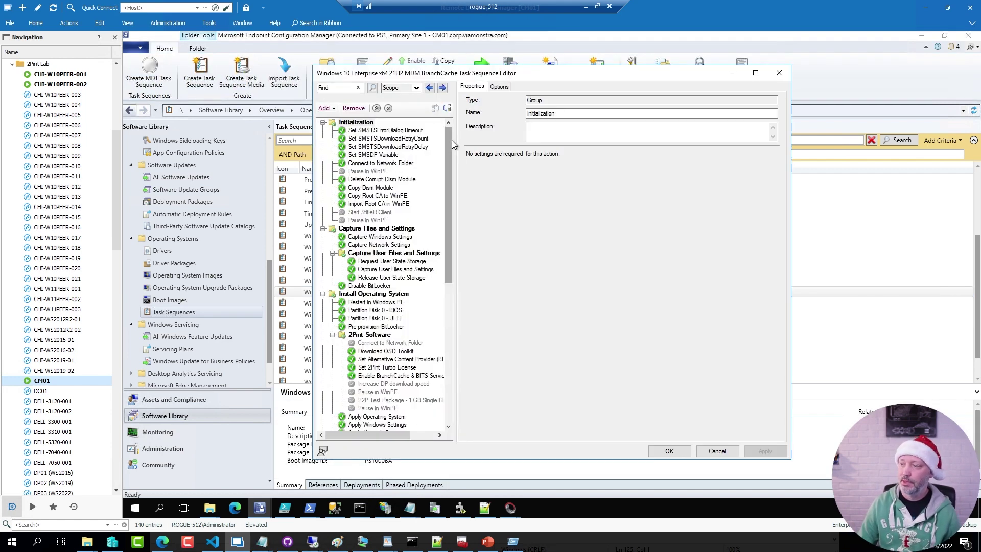
left_click_drag(450, 145, 445, 204)
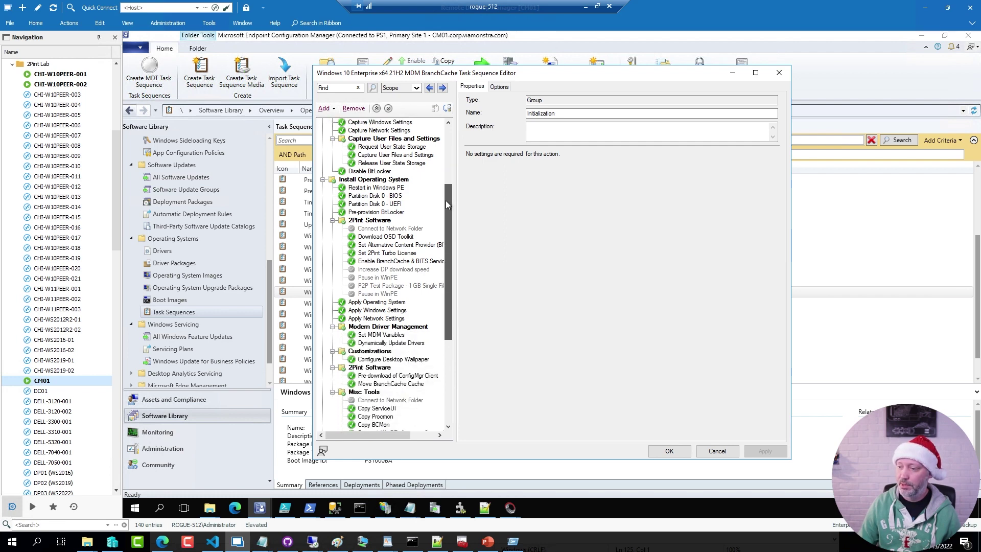
left_click(387, 327)
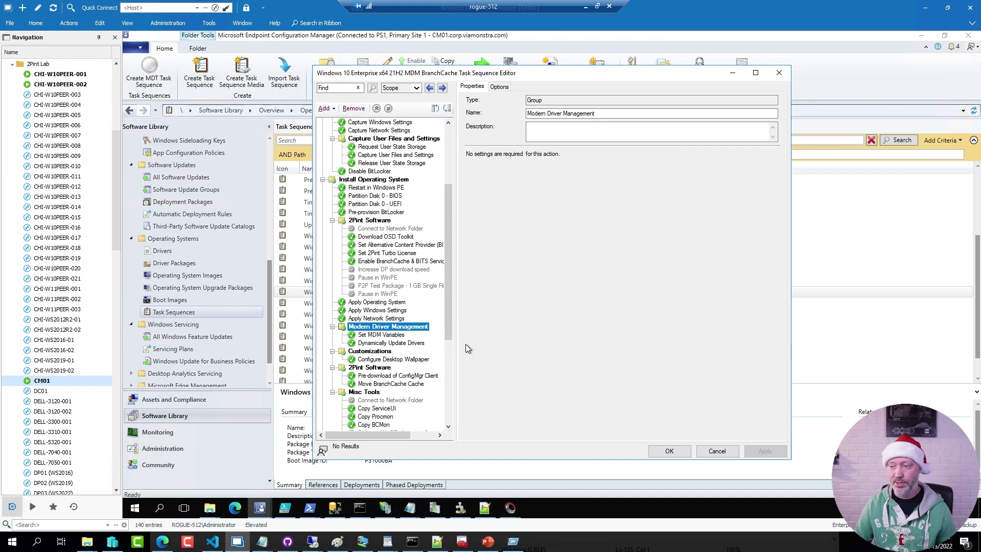
left_click(380, 335)
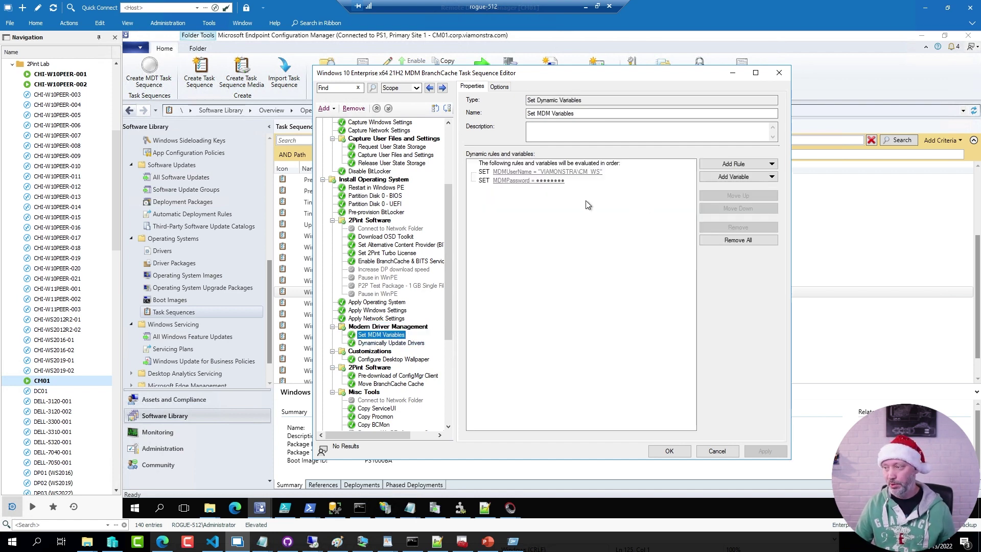
key("ctrl+1")
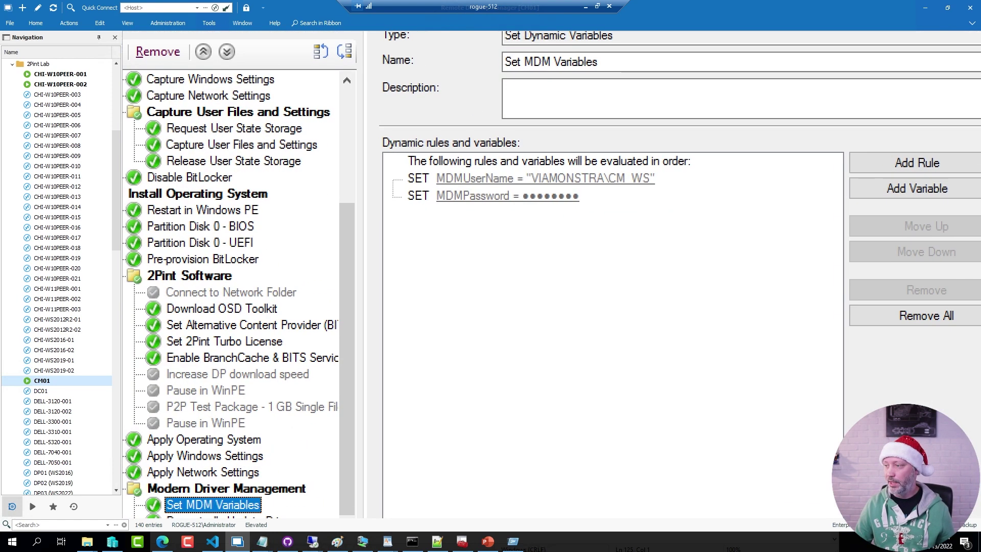
left_click_drag(656, 179, 761, 178)
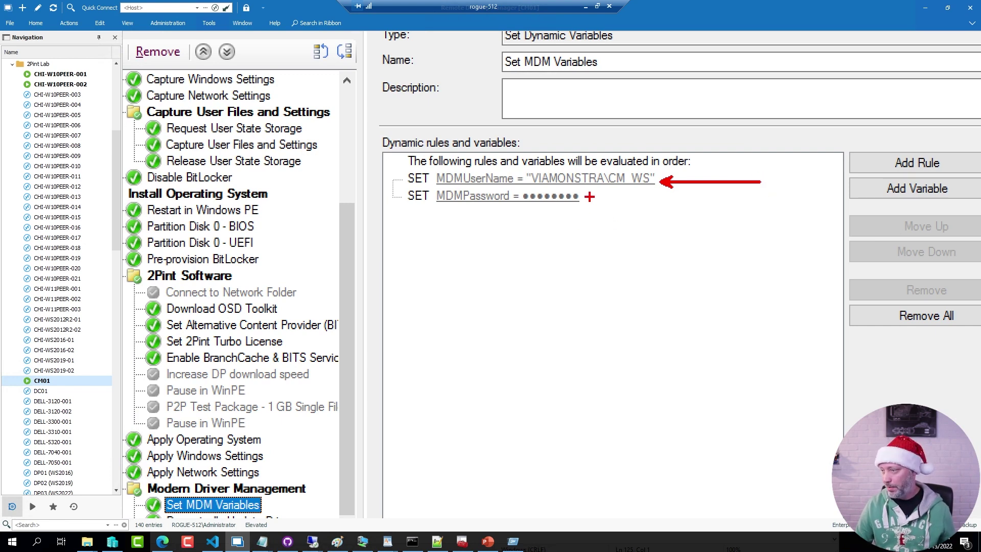
left_click_drag(591, 196, 839, 230)
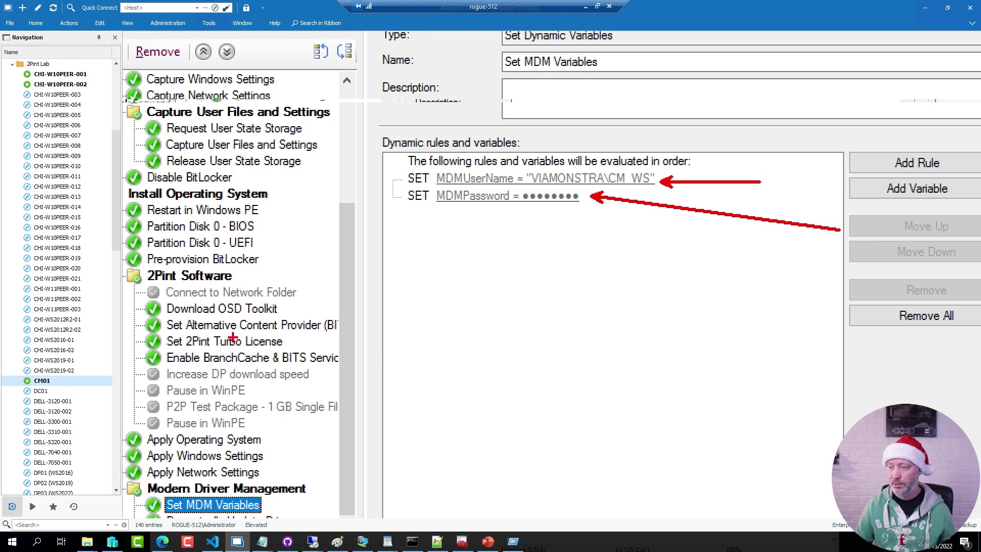
key("Escape")
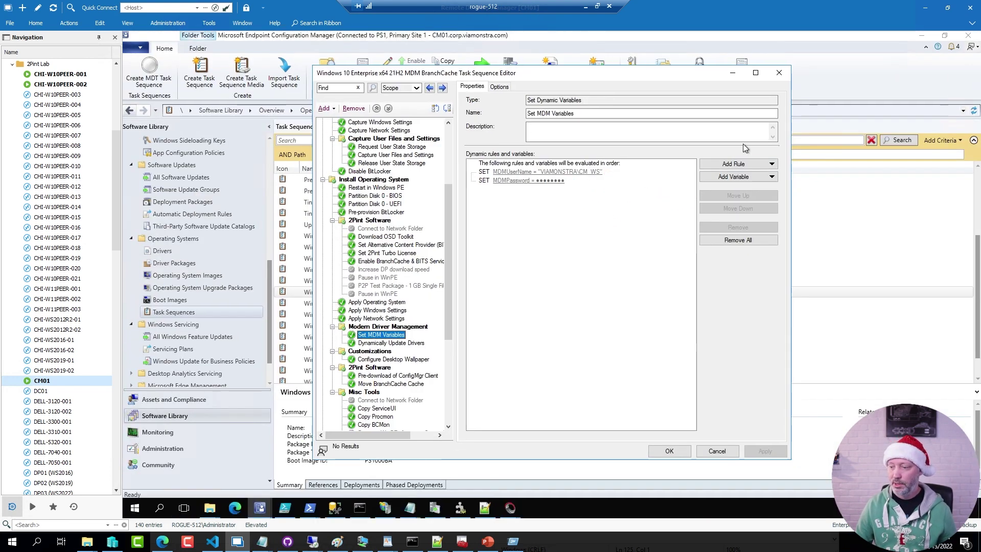
Step: Inspect the Dynamically Update Drivers step's package, script name and parameters, then cancel the editor
left_click(390, 343)
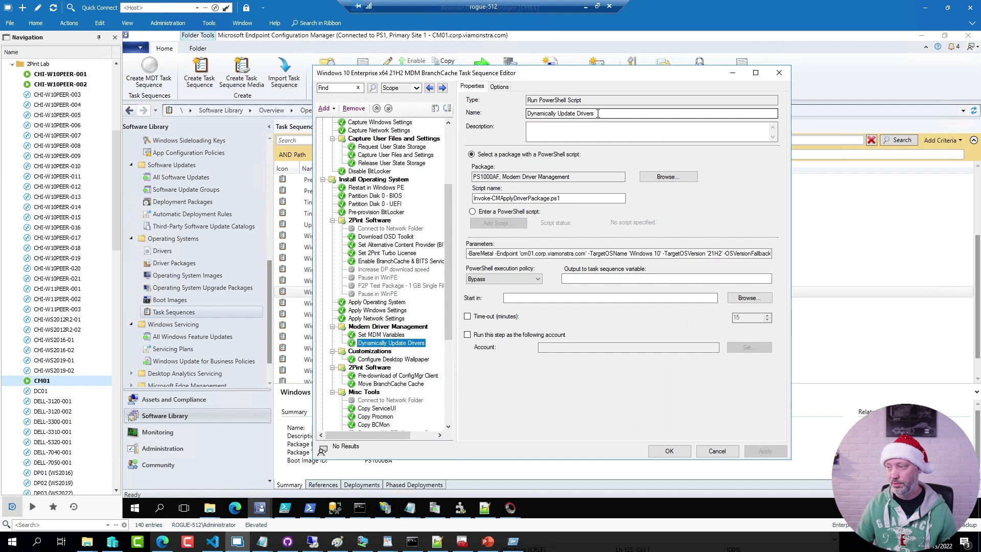
left_click_drag(571, 177, 429, 174)
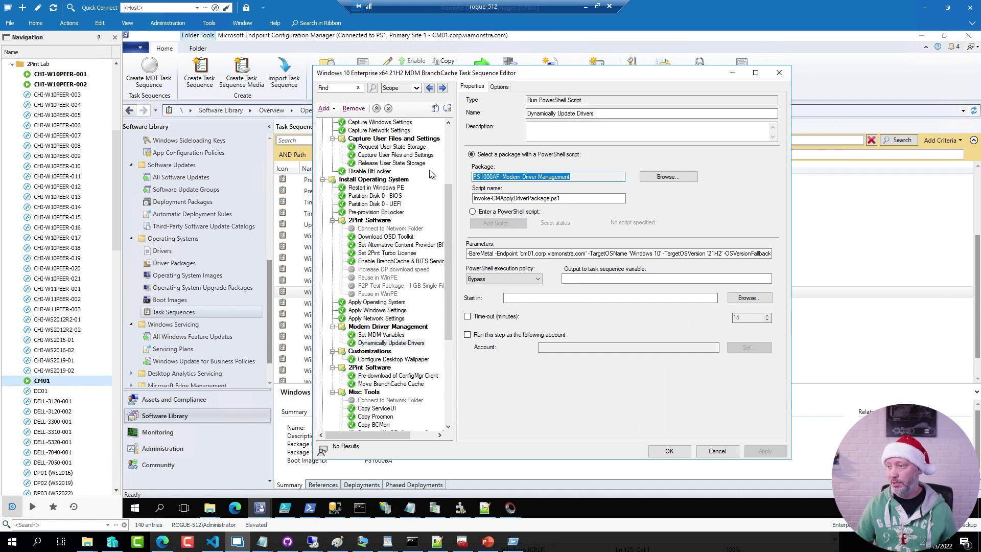
left_click_drag(561, 199, 450, 201)
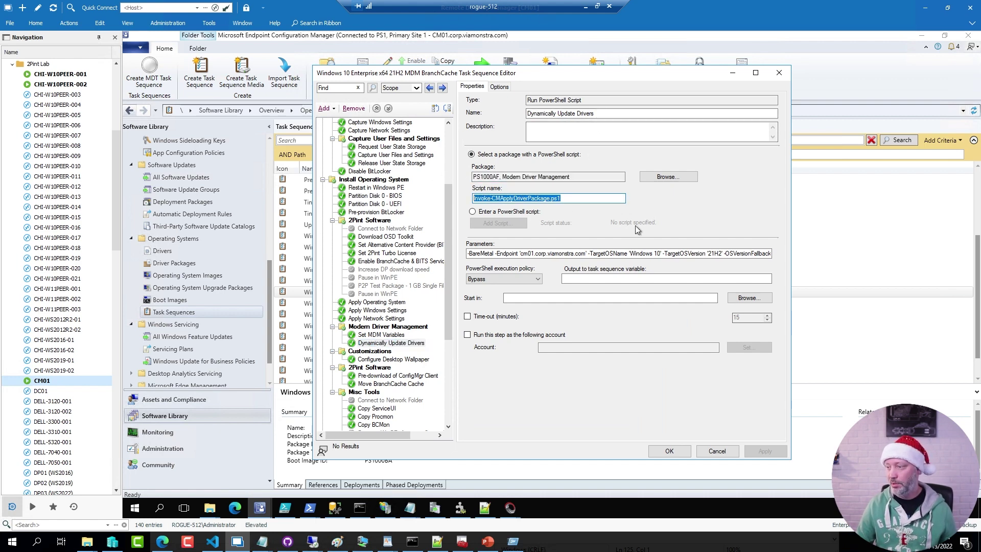
left_click(539, 253)
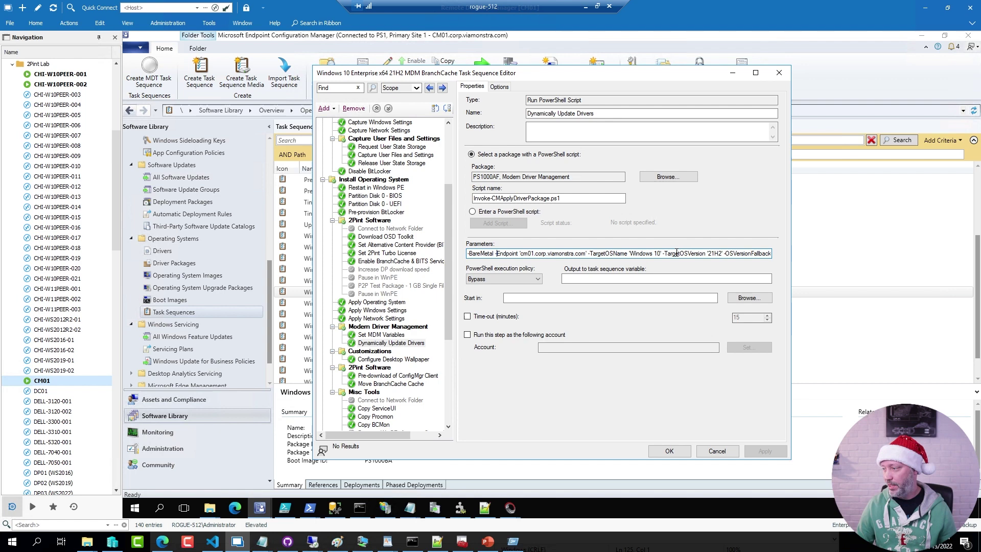
left_click(748, 253)
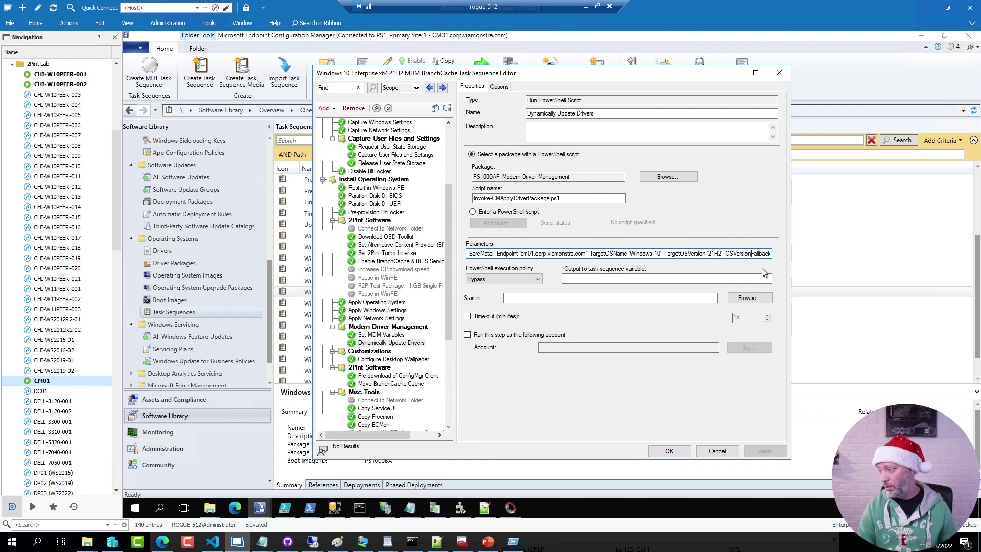
key("End")
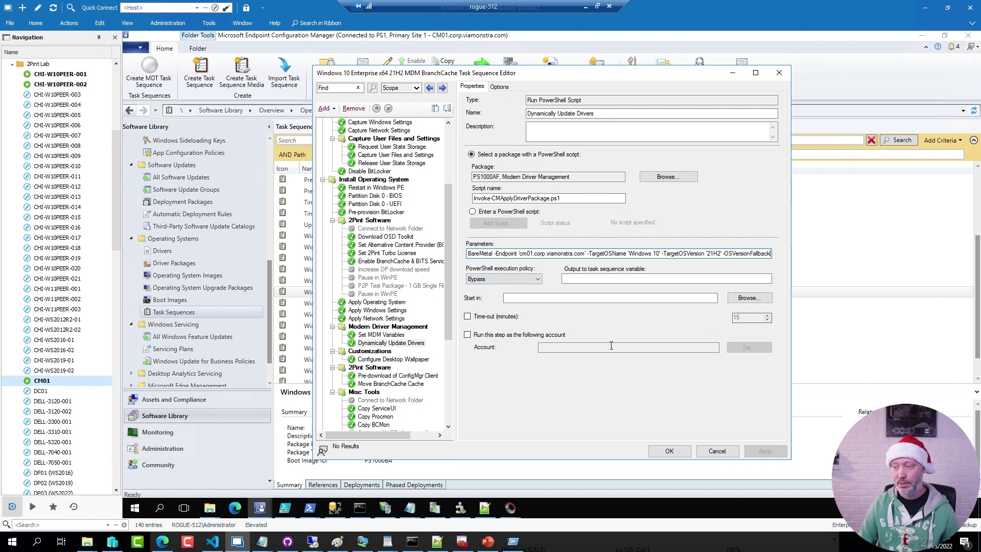
left_click(719, 452)
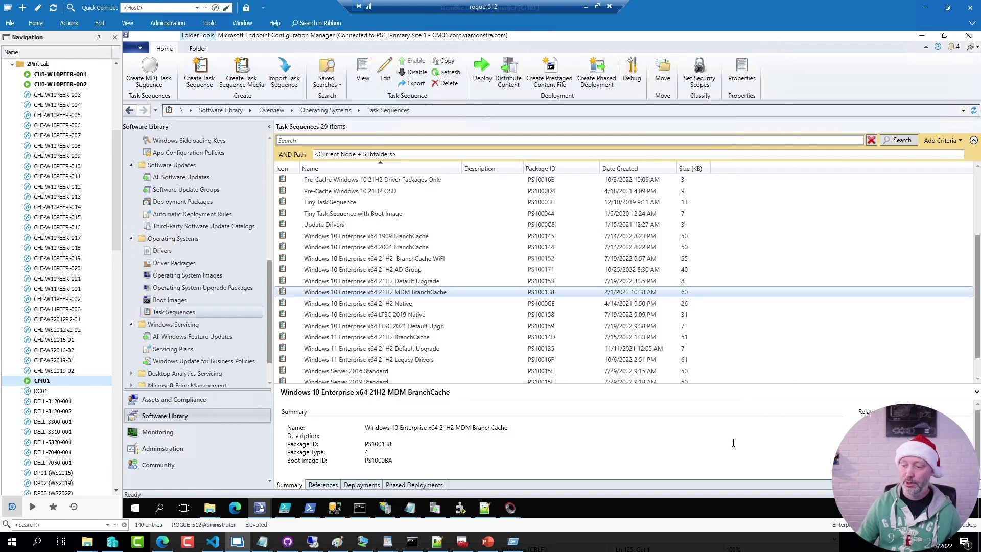
Step: In TestModernDriverManagement.ps1, run line 5 to set $SMSProvider to cm01.corp.viamonstra.com
left_click(284, 513)
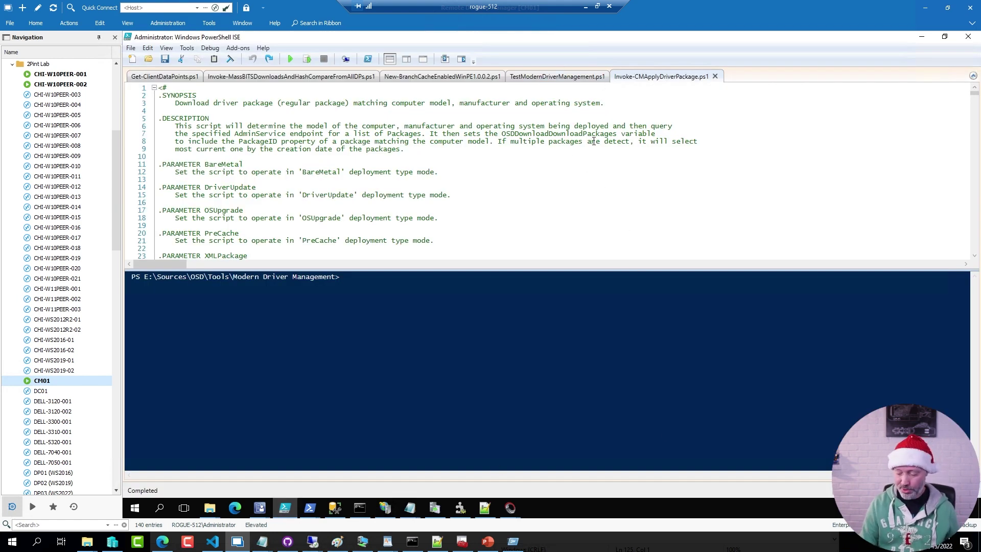
scroll(480, 162, "down", 3)
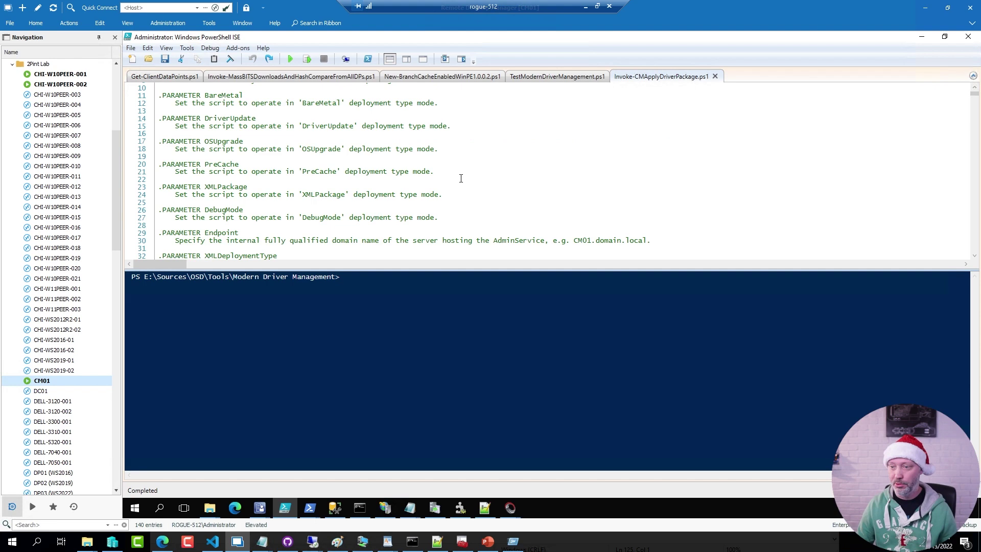
scroll(461, 177, "up", 3)
left_click(556, 76)
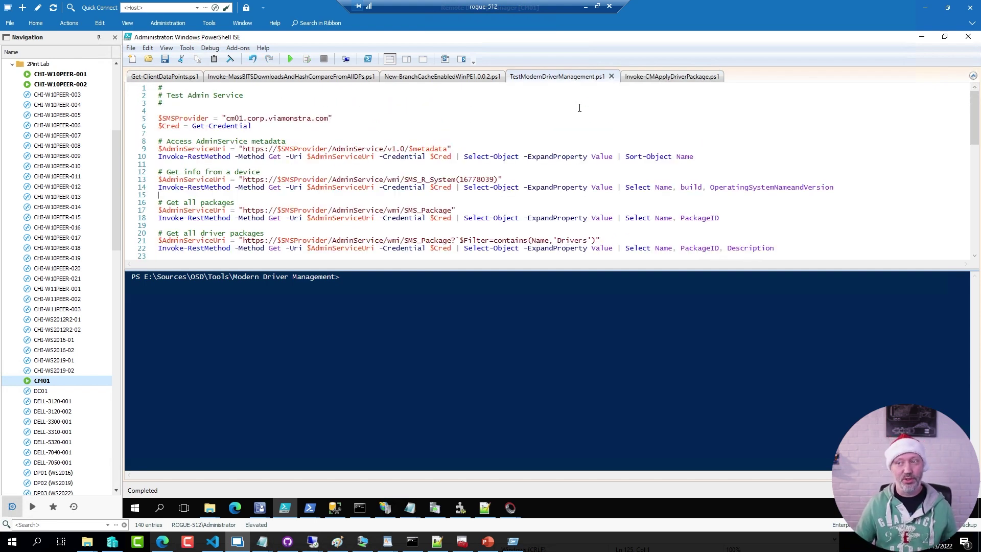
left_click(273, 120)
key("F8")
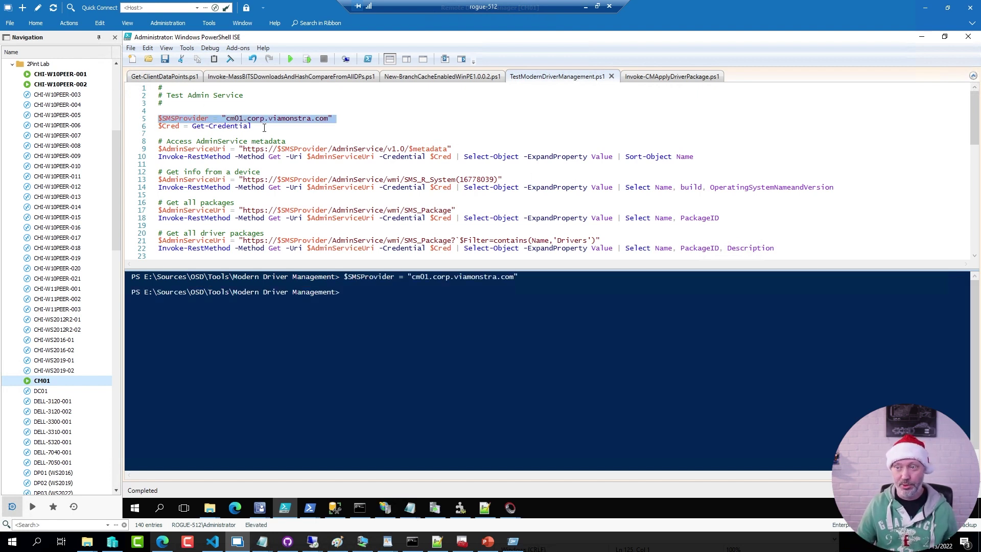
Step: Run line 6 and supply the AdminService account's user name and password into $Cred
left_click(281, 129)
key("F8")
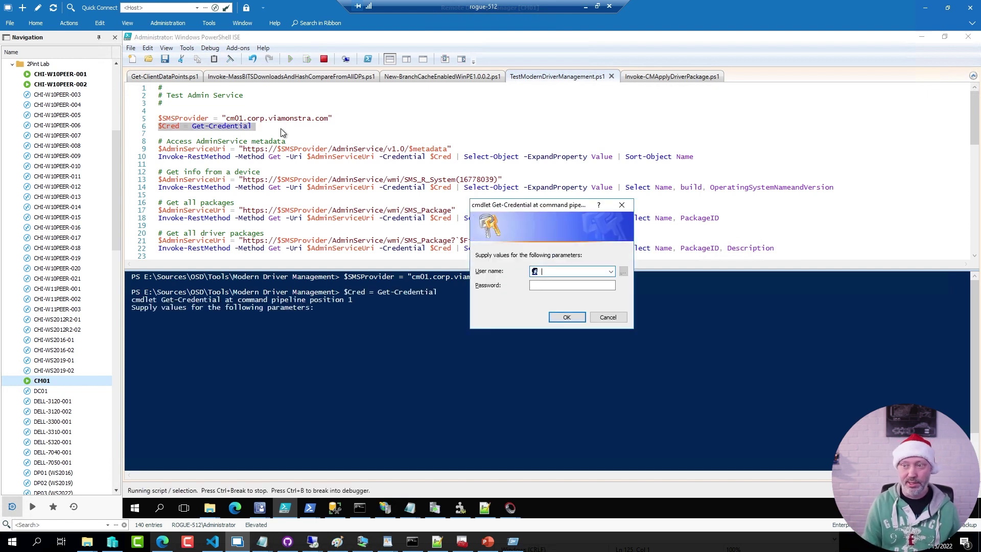
type("VIAMONSTRA\\CM_WS")
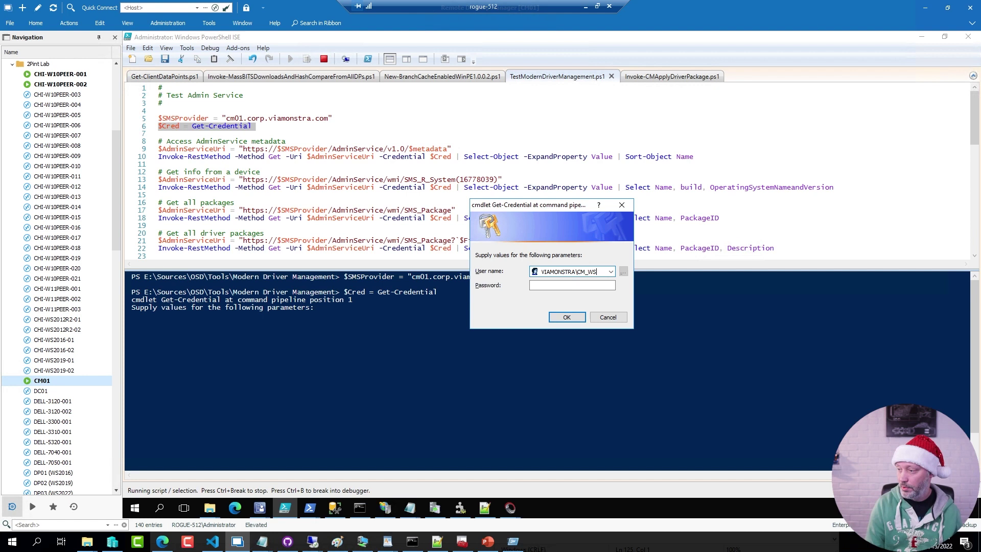
key("Tab")
key("ctrl+v")
key("Return")
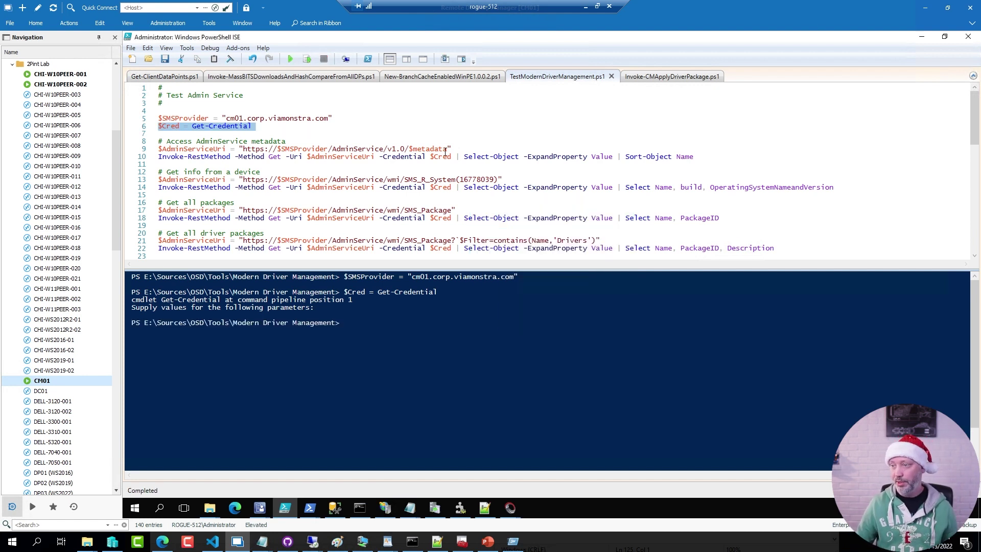
Step: Run the AdminService metadata query on lines 9-10
left_click(228, 144)
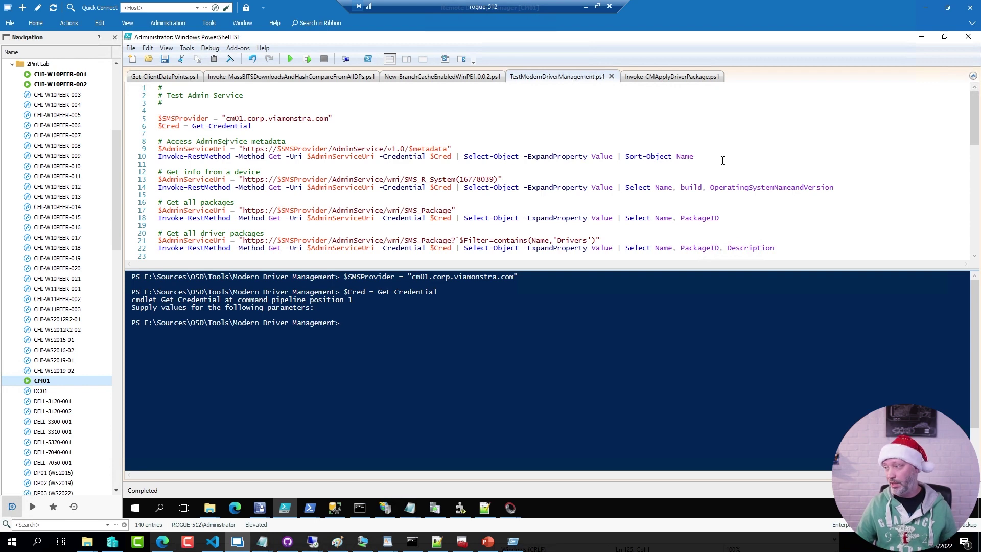
left_click_drag(722, 160, 158, 148)
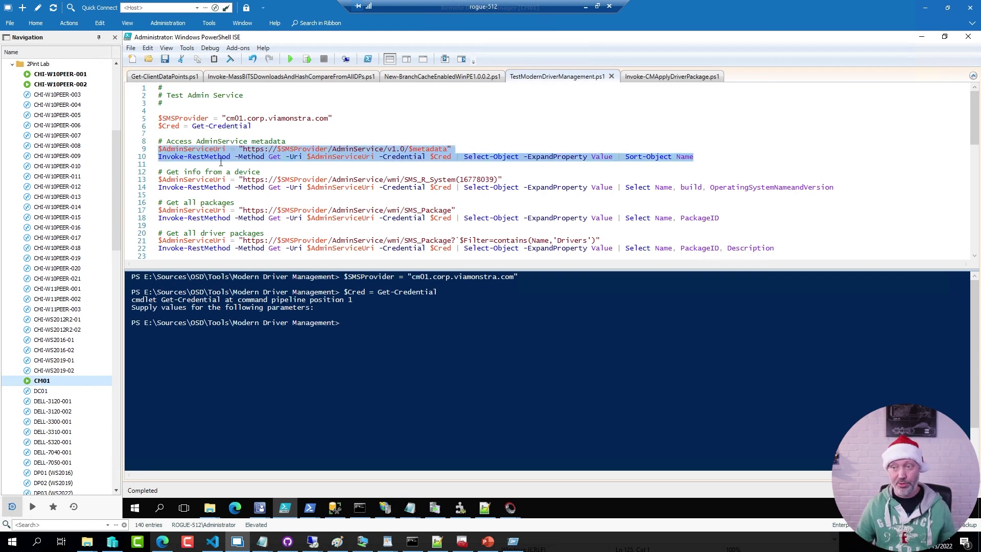
left_click(307, 59)
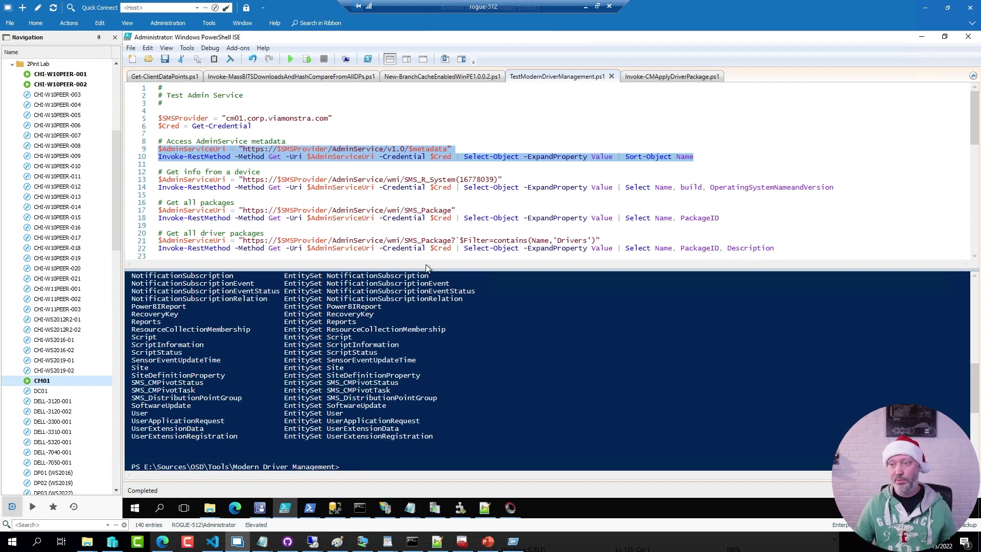
Step: Query the details of device resource ID 16778039 with lines 12-14
left_click(235, 172)
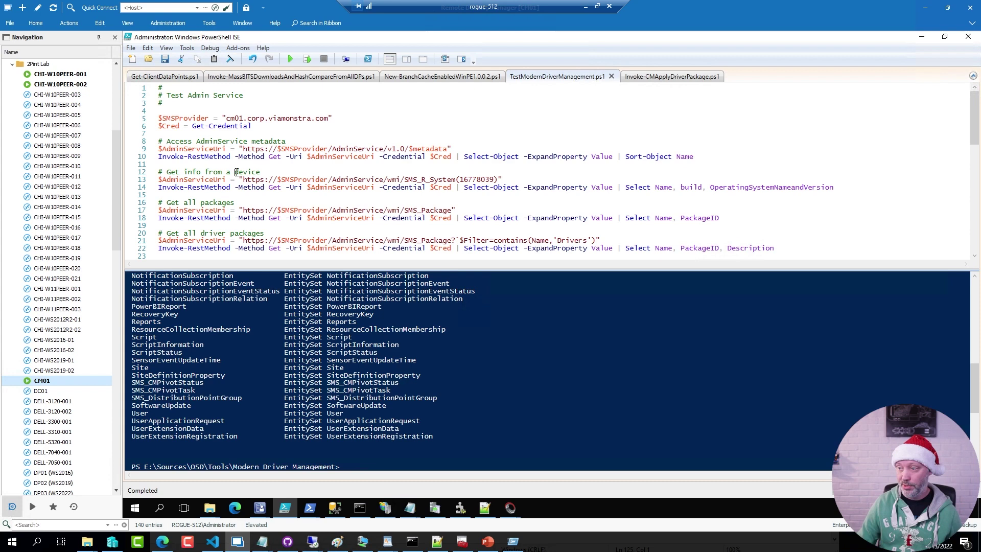
double_click(466, 180)
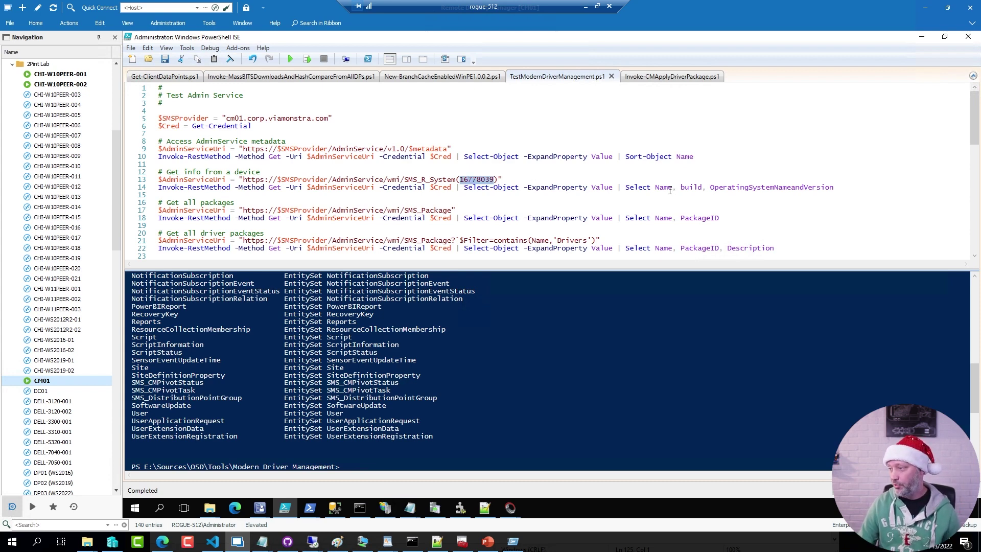
left_click(694, 187)
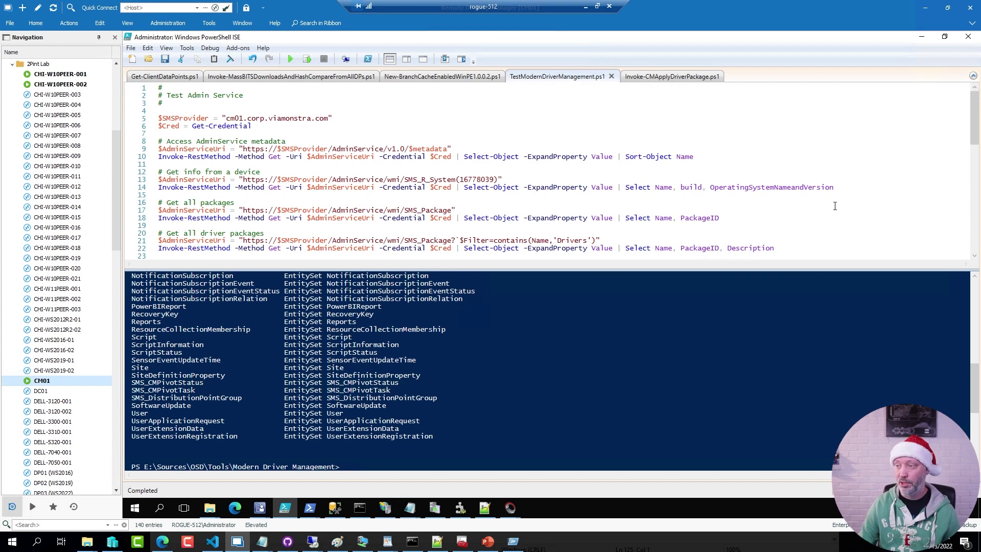
left_click_drag(849, 188, 121, 171)
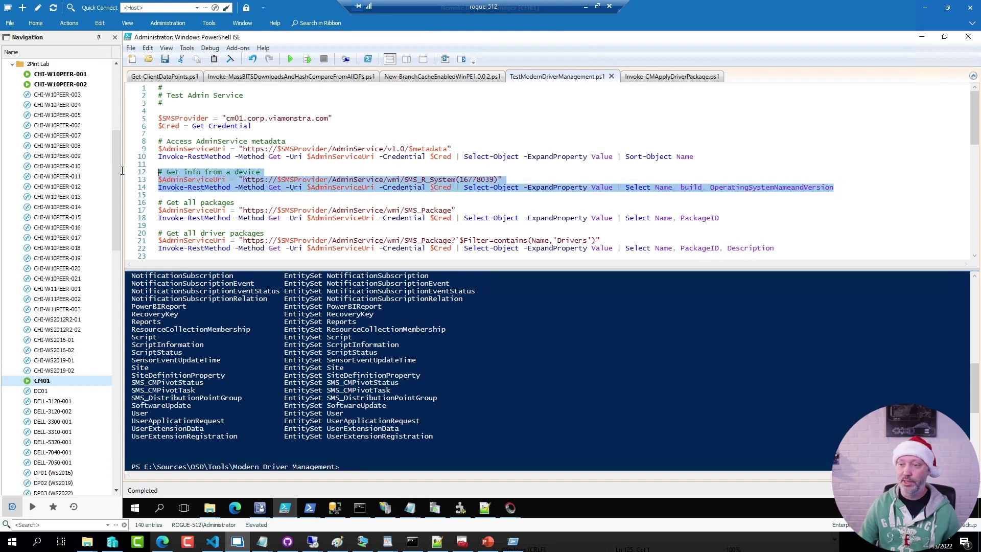
key("F8")
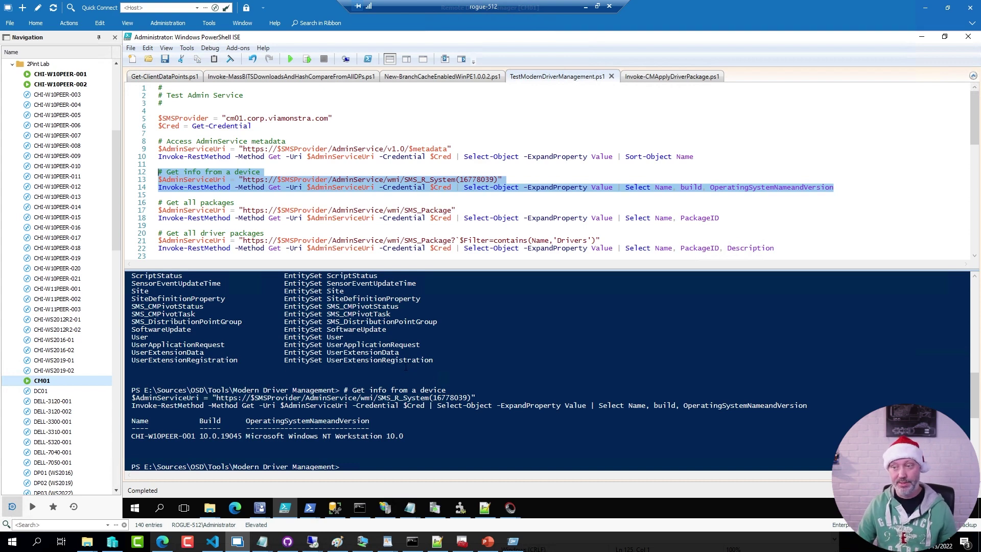
Step: List all packages with the query on lines 16-18
left_click(181, 203)
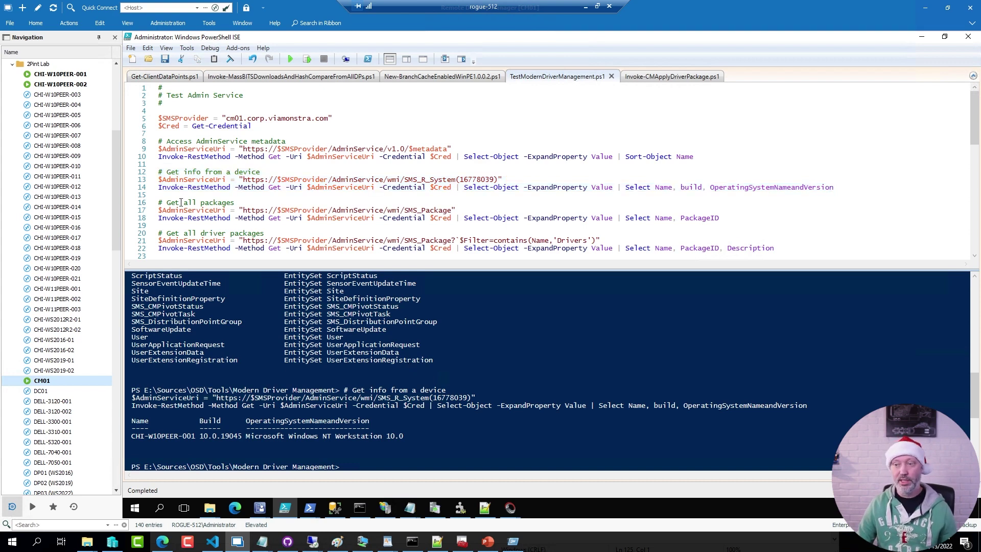
left_click(664, 218)
left_click_drag(734, 218, 135, 204)
key("F8")
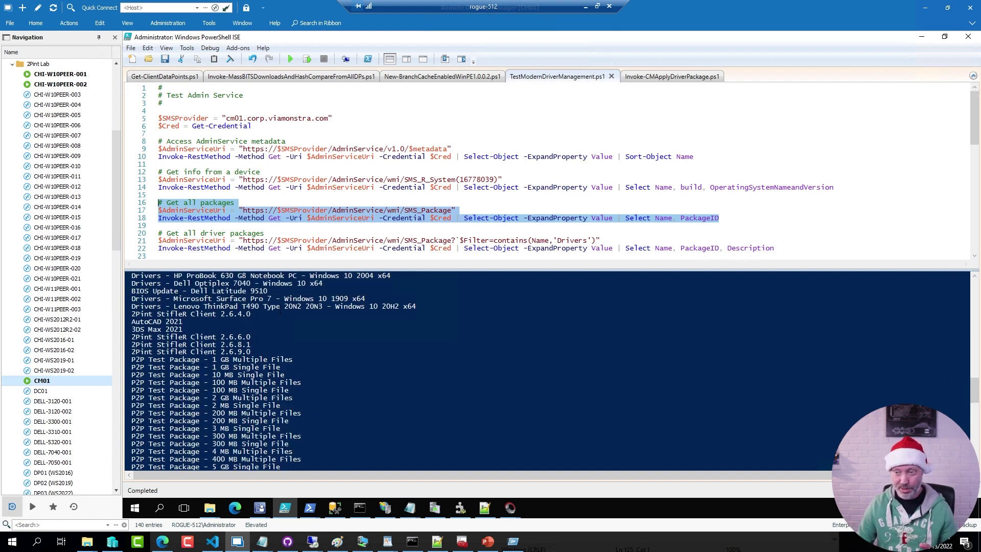
Step: Run the driver-packages query on lines 20-22, filtered on the name 'Drivers'
left_click(390, 223)
scroll(390, 223, "down", 1)
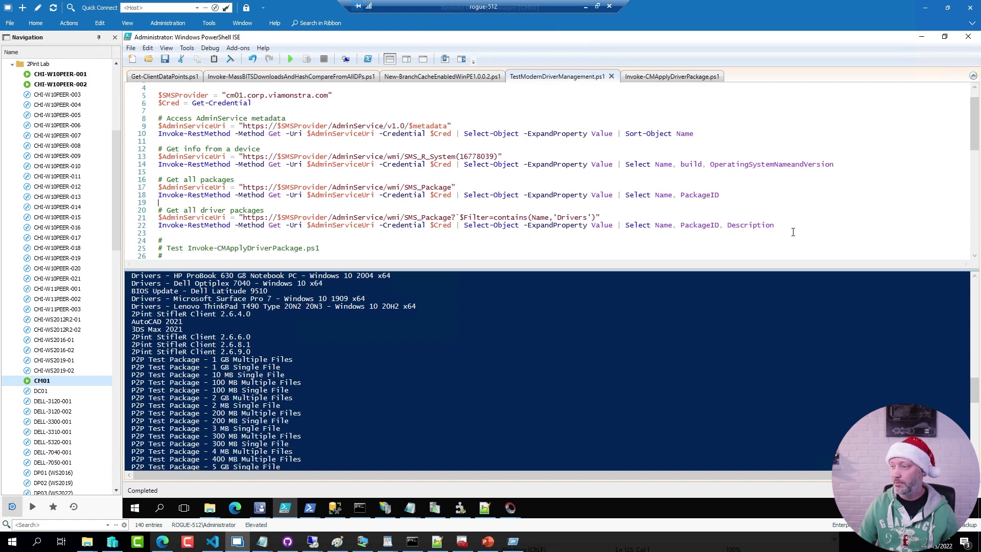
left_click_drag(774, 225, 142, 212)
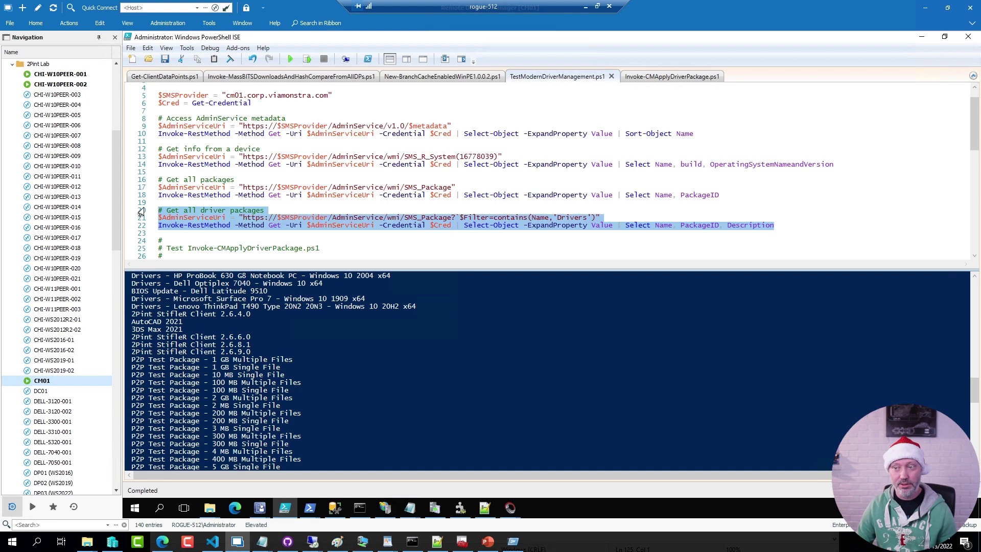
key("F8")
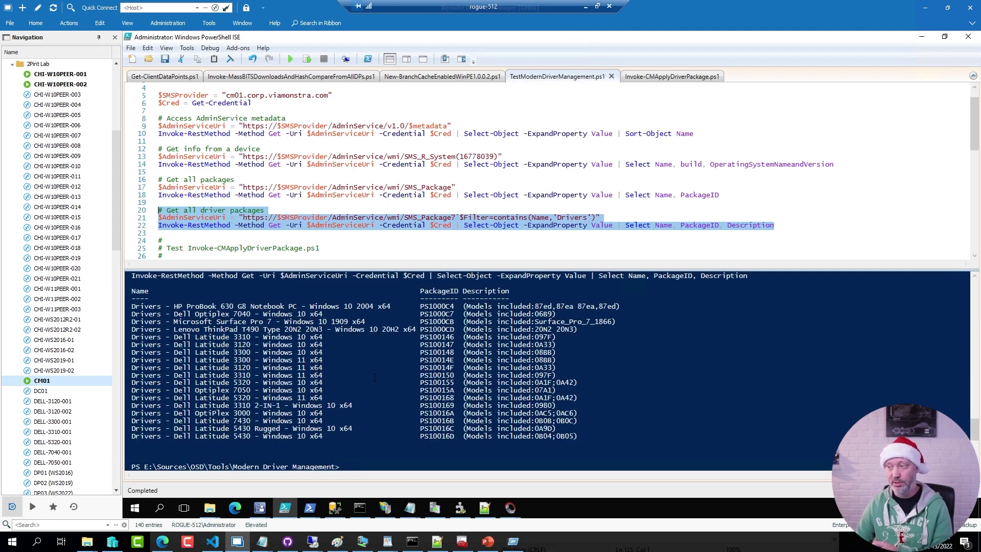
left_click(507, 245)
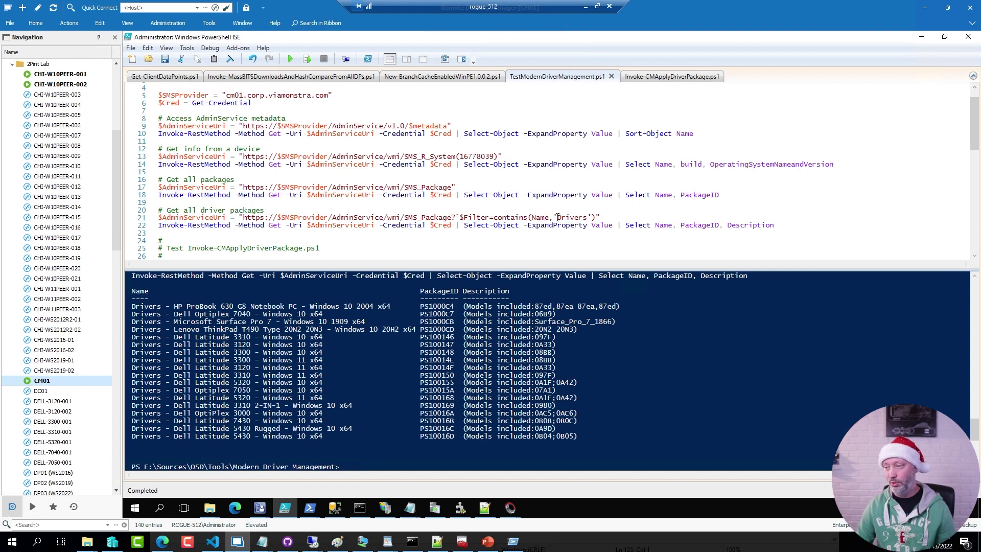
left_click_drag(556, 217, 588, 218)
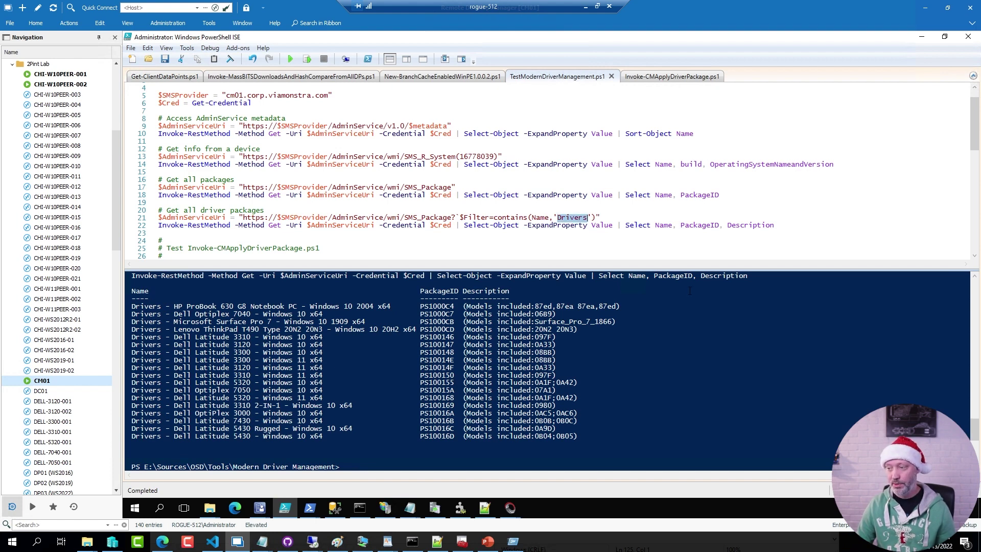
left_click(652, 248)
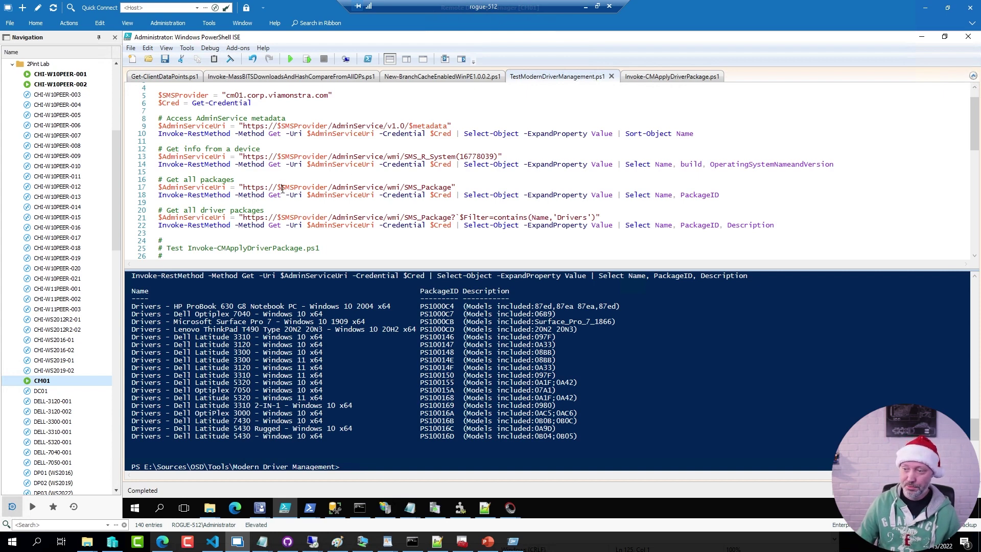
Step: Set the working folder to E:\Sources\OSD\Tools\Modern Driver Management and load $Password and $UserName
scroll(282, 189, "down", 5)
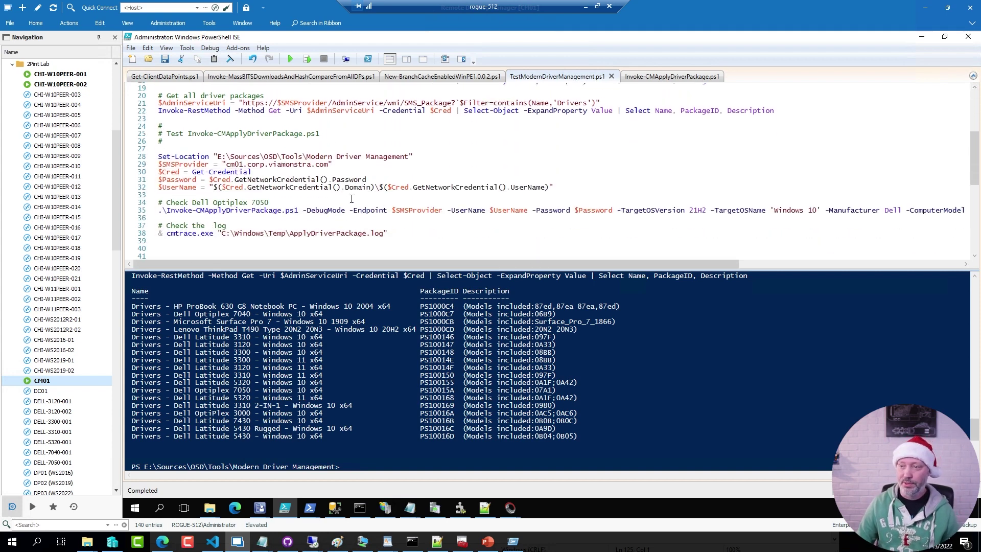
triple_click(261, 157)
key("F8")
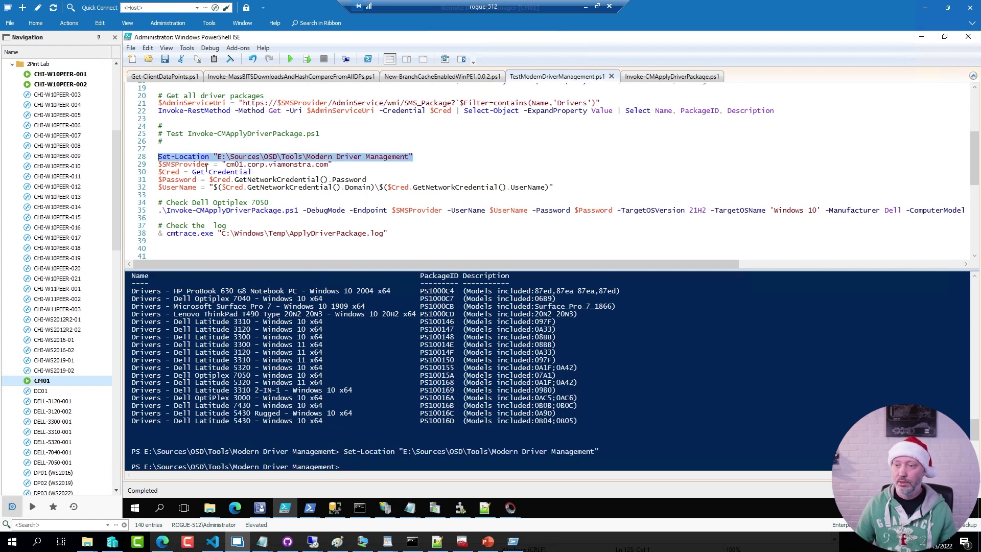
left_click(179, 165)
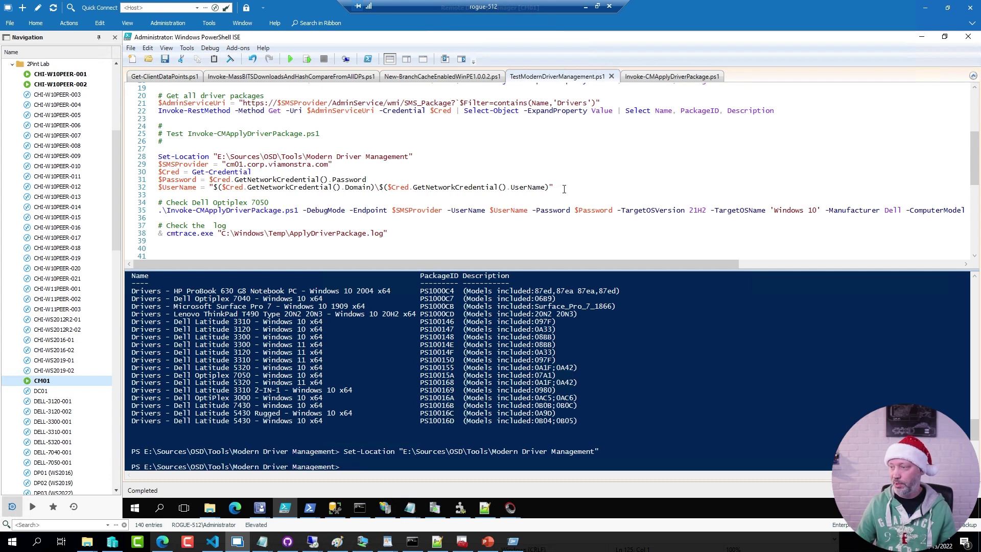
left_click_drag(558, 188, 147, 177)
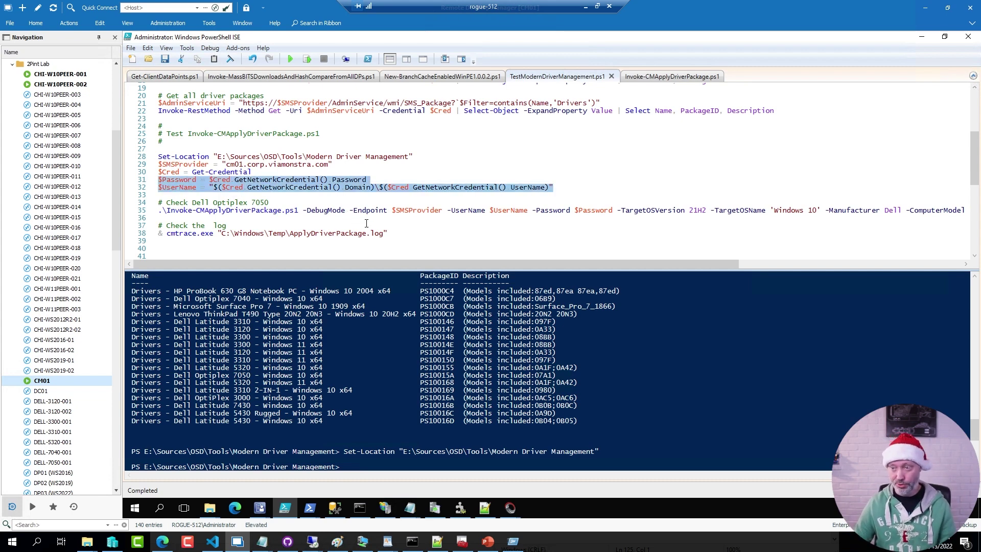
key("F8")
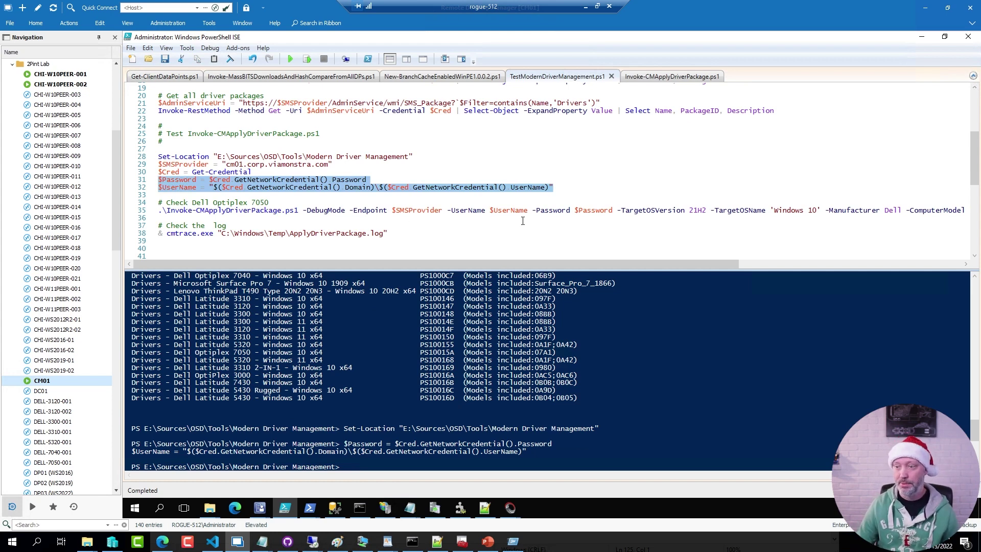
Step: Review line 35's test arguments: DebugMode, SystemSKU 06B9 and the Optiplex 7050 model
left_click_drag(213, 202, 270, 202)
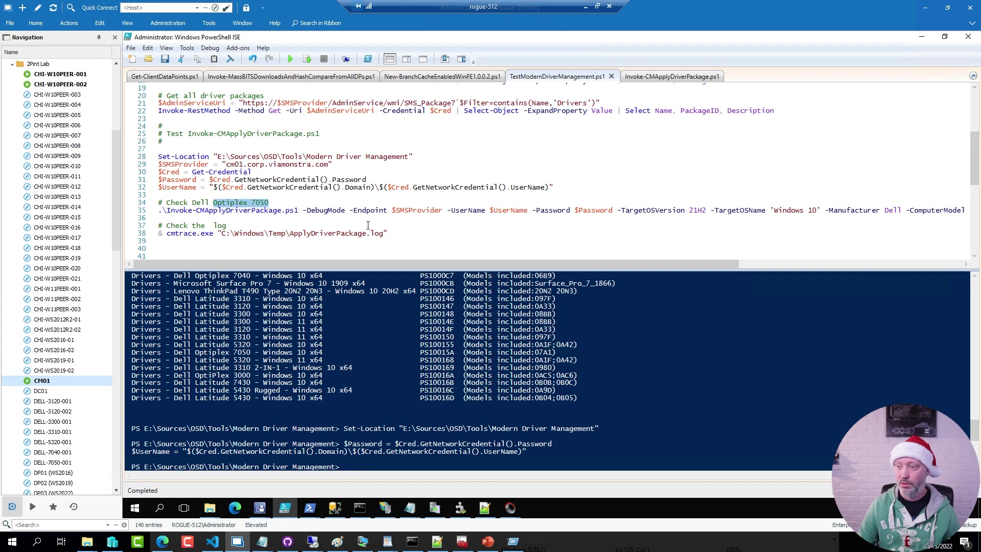
double_click(322, 212)
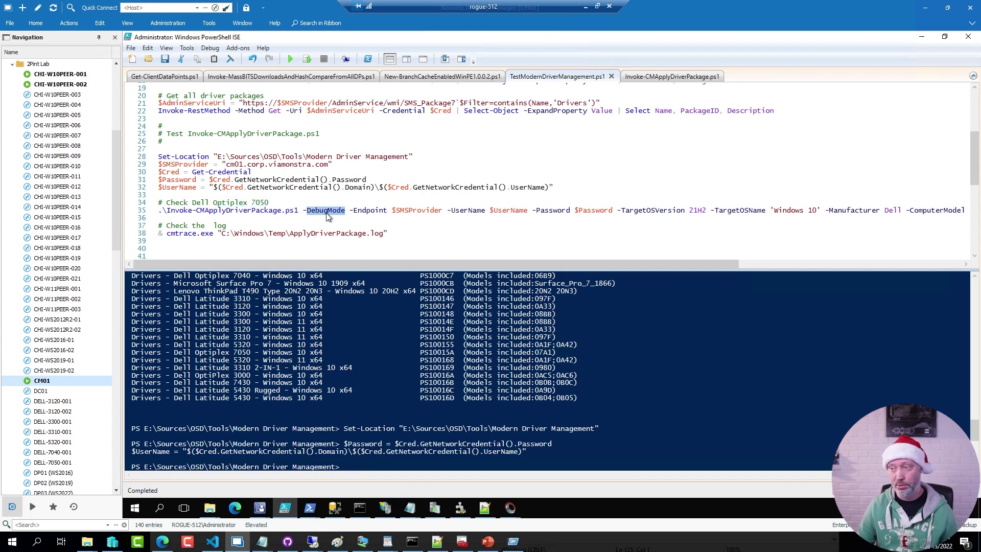
left_click(506, 213)
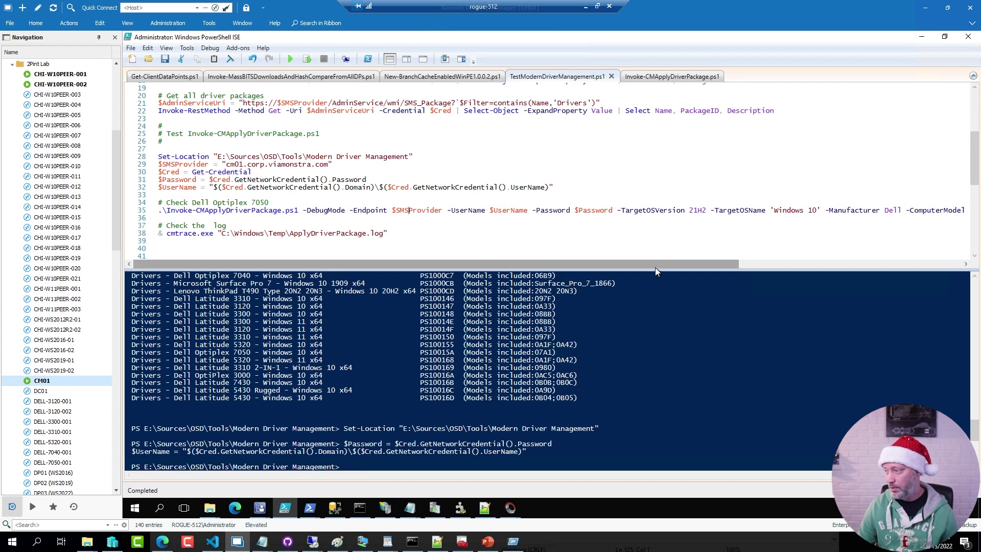
left_click_drag(655, 268, 855, 267)
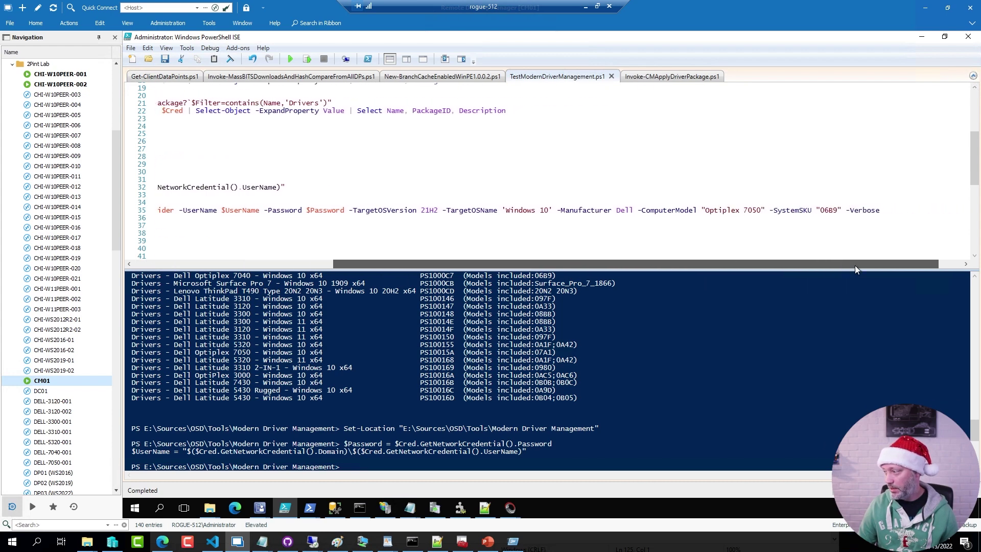
left_click(835, 210)
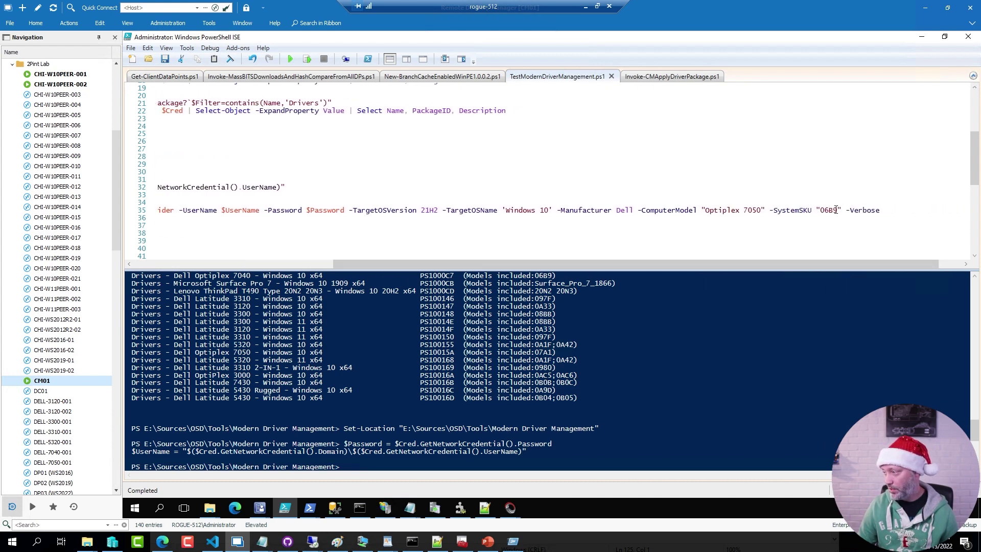
double_click(753, 214)
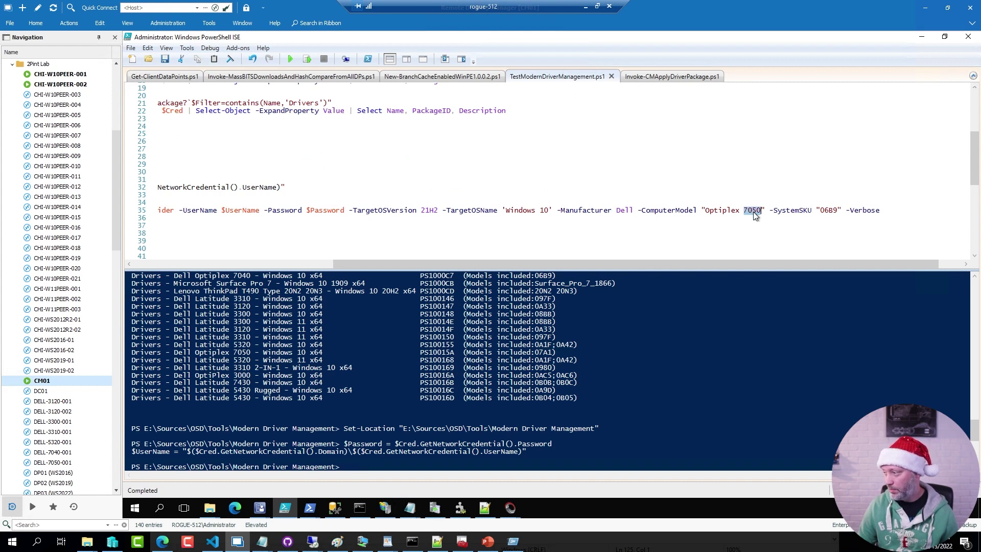
Step: Check the Dell Optiplex 7050 driver package's comment, which lists model SKU 07A1
left_click(259, 507)
left_click(191, 474)
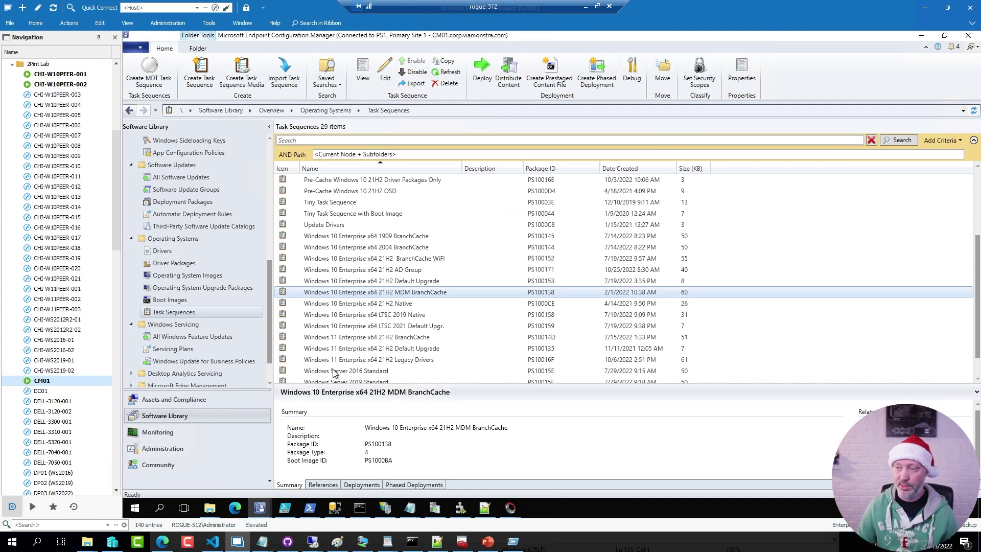
left_click(172, 401)
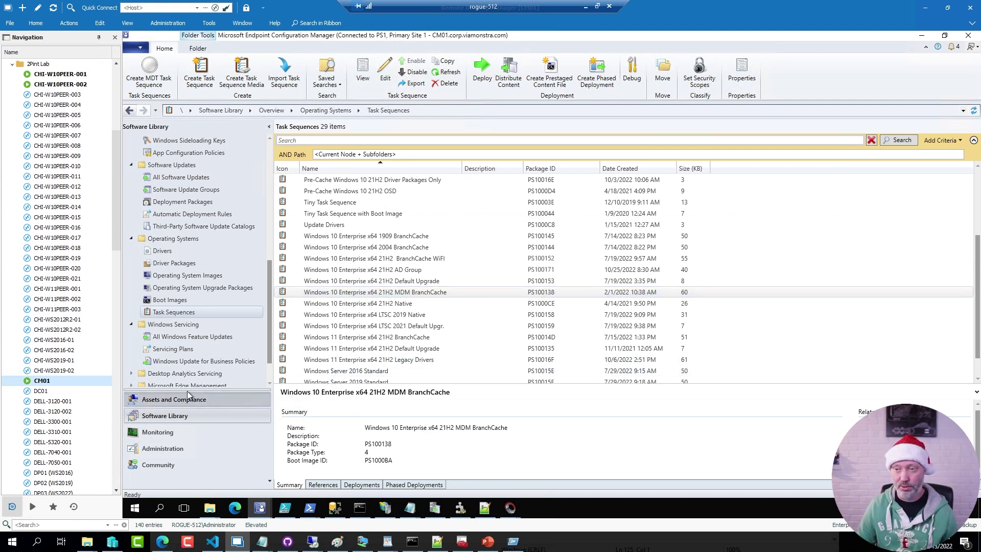
left_click(164, 415)
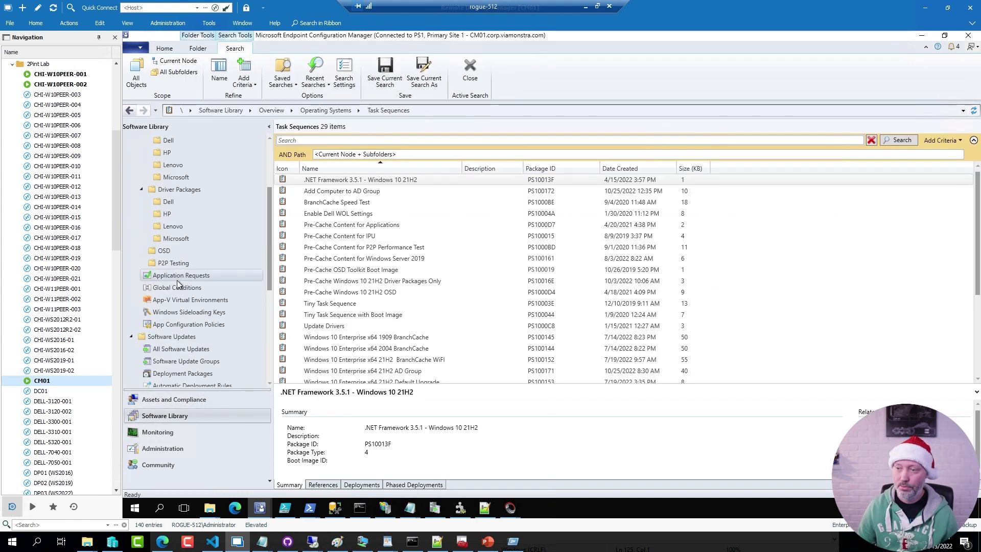
scroll(173, 255, "up", 8)
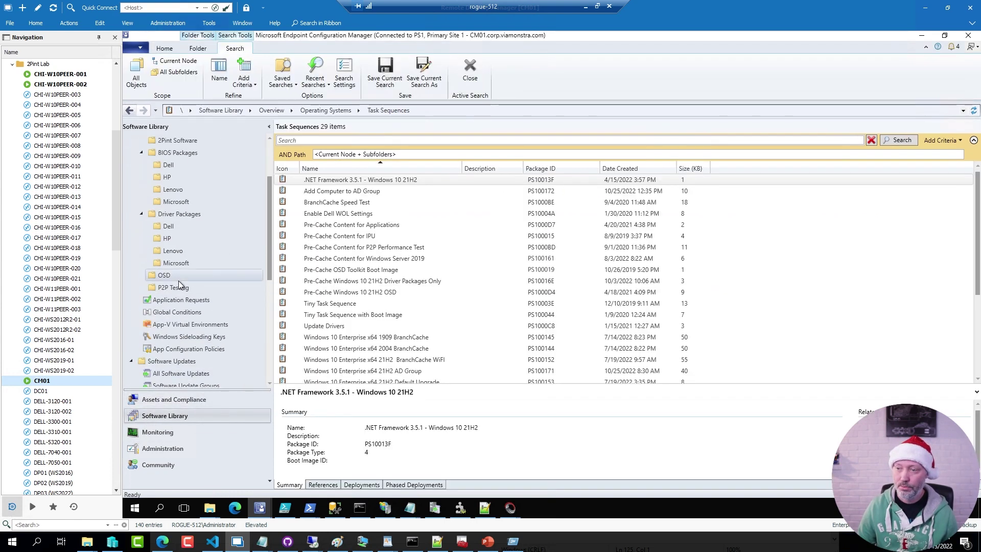
left_click(168, 226)
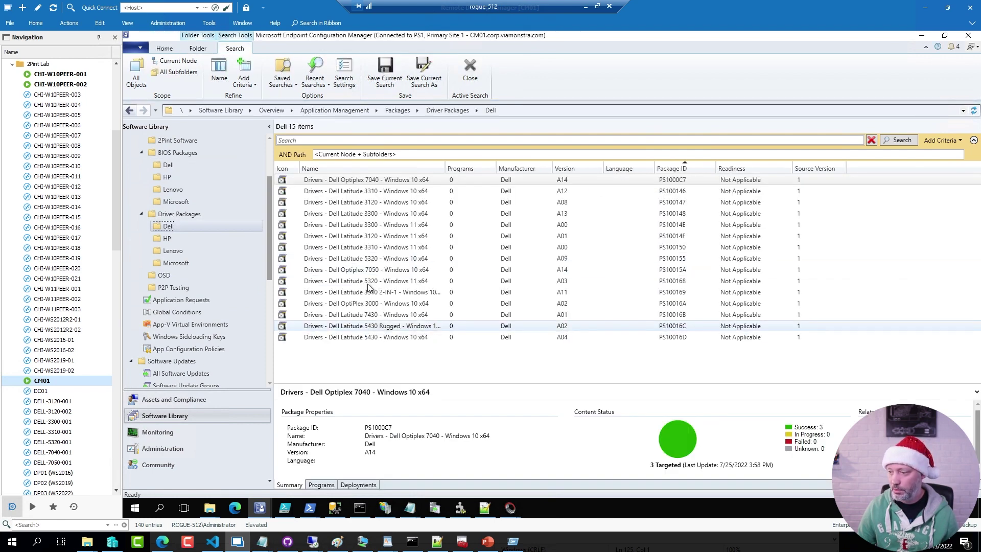
left_click(368, 271)
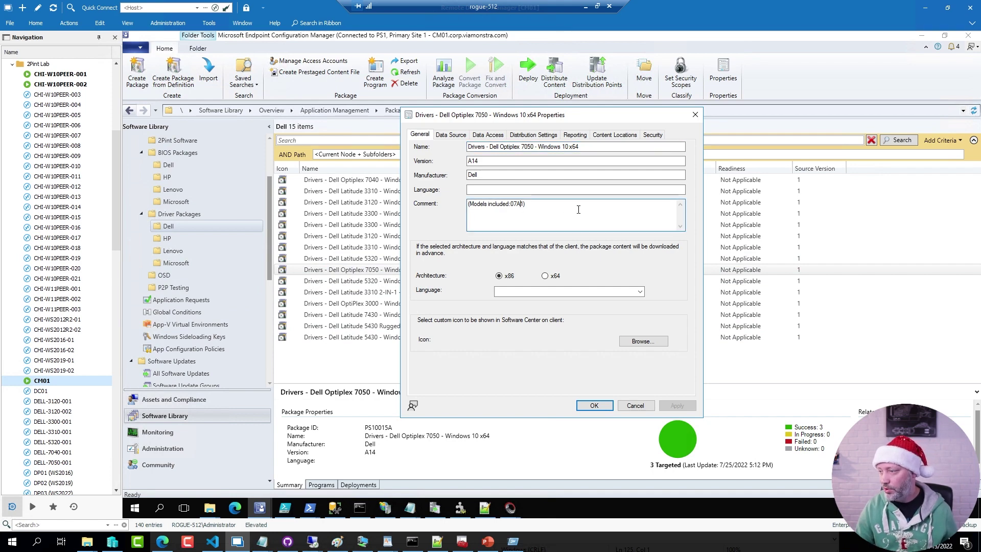
key("shift+Left")
key("shift+Left")
key("shift+Left")
key("shift+Left")
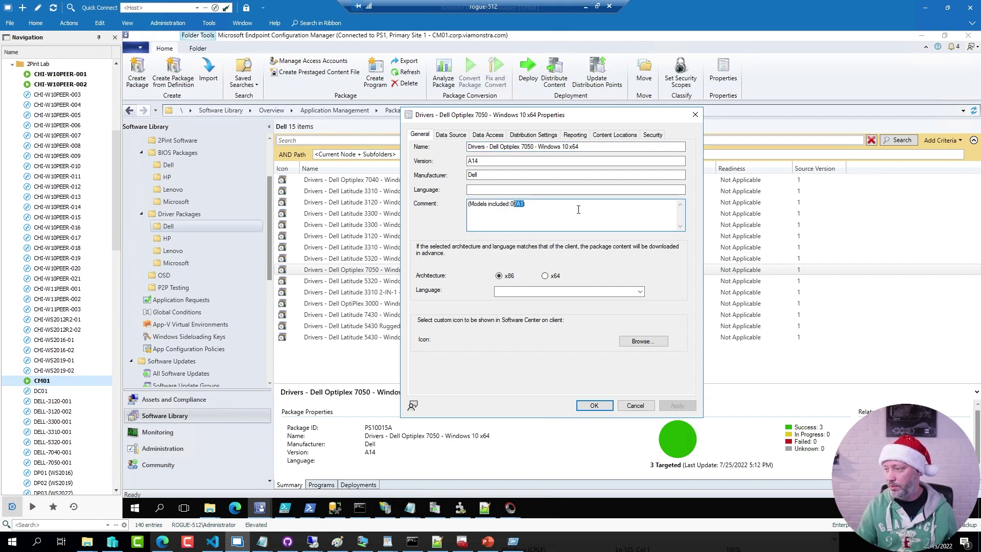
key("shift+Left")
key("ctrl+c")
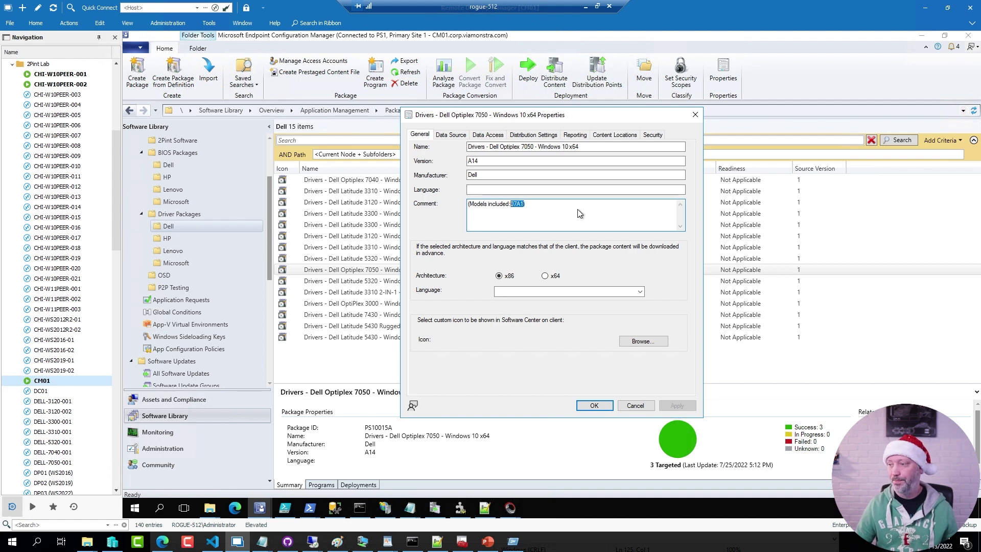
key("Escape")
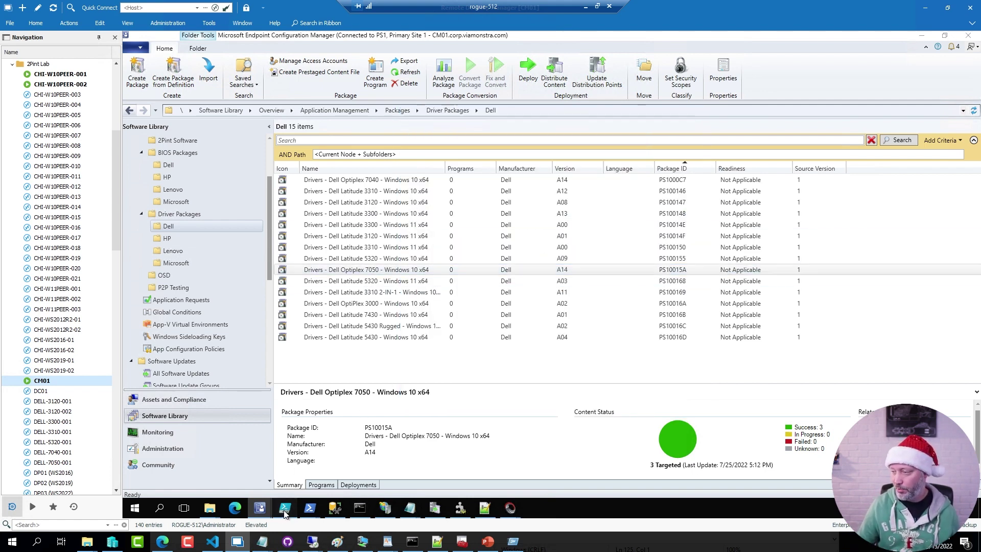
Step: Change the SystemSKU to 07A1 and run the line 35 test in debug mode
left_click(285, 508)
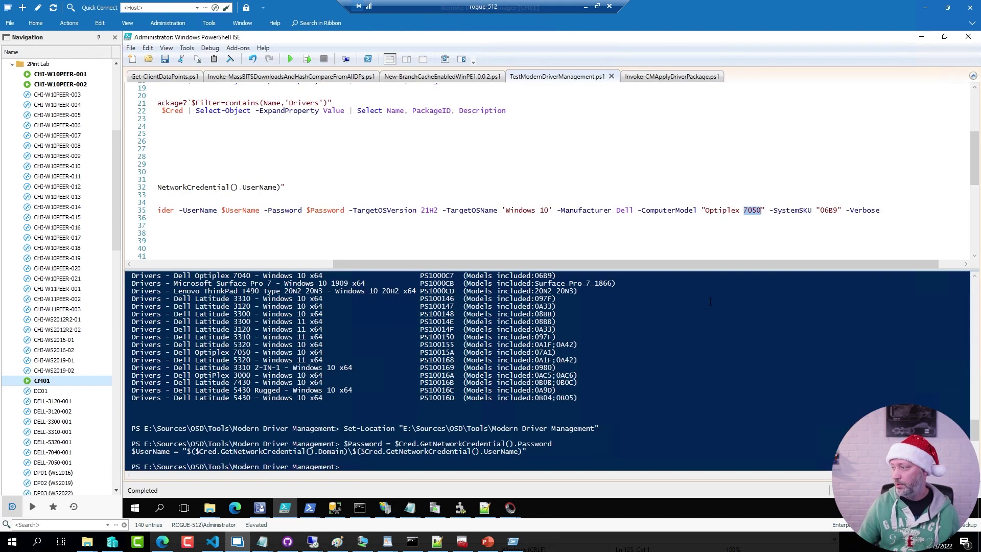
double_click(828, 211)
key("ctrl+v")
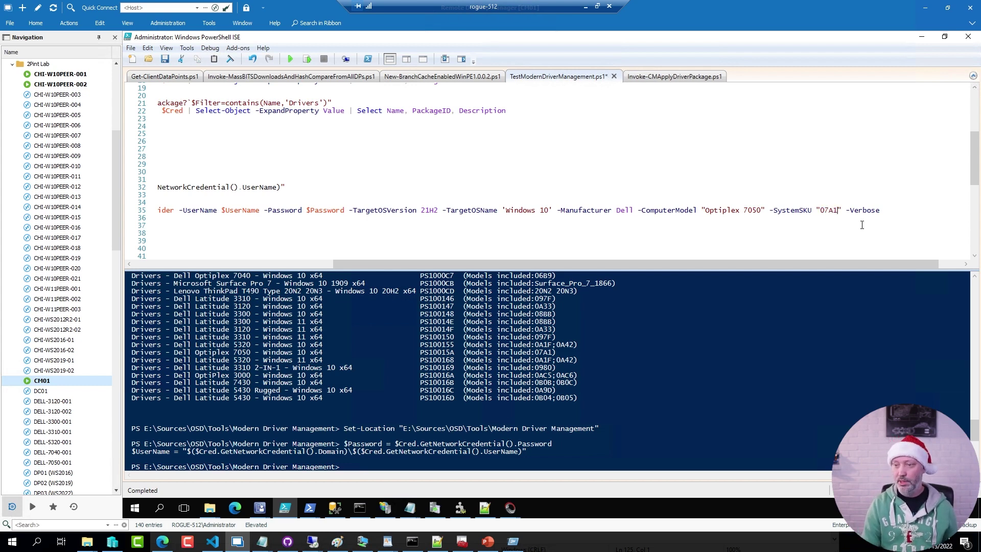
key("Home")
key("shift+End")
key("F8")
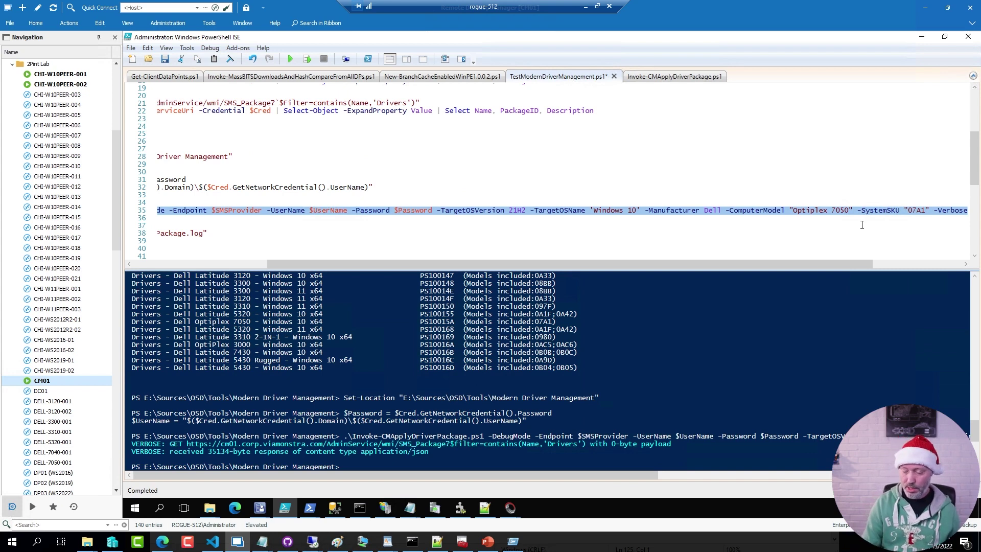
Step: Open ApplyDriverPackage.log in CMTrace using line 38
key("Home")
left_click(248, 233)
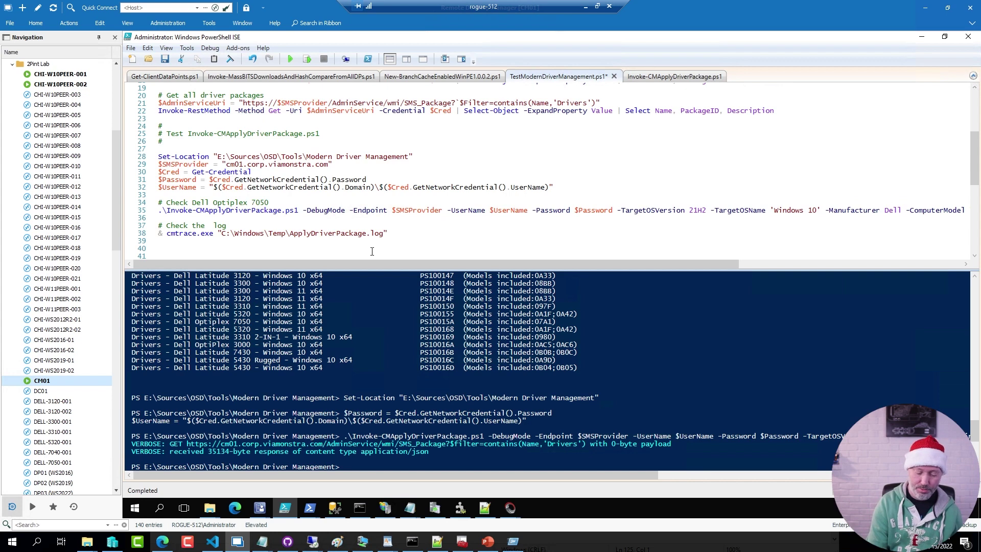
key("F8")
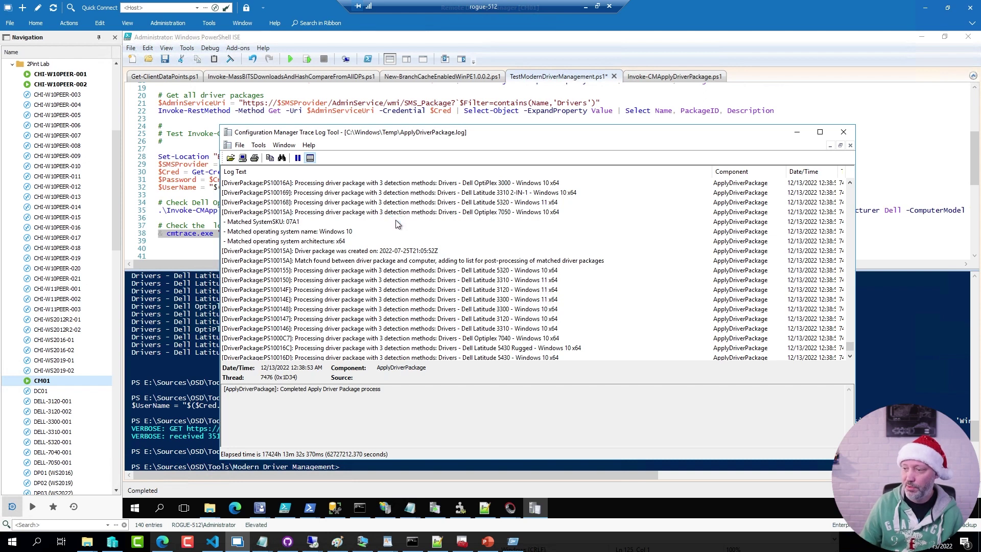
Step: Verify the log matched SystemSKU 07A1 and the OS, with 1 driver package detected
left_click(287, 223)
left_click(289, 232)
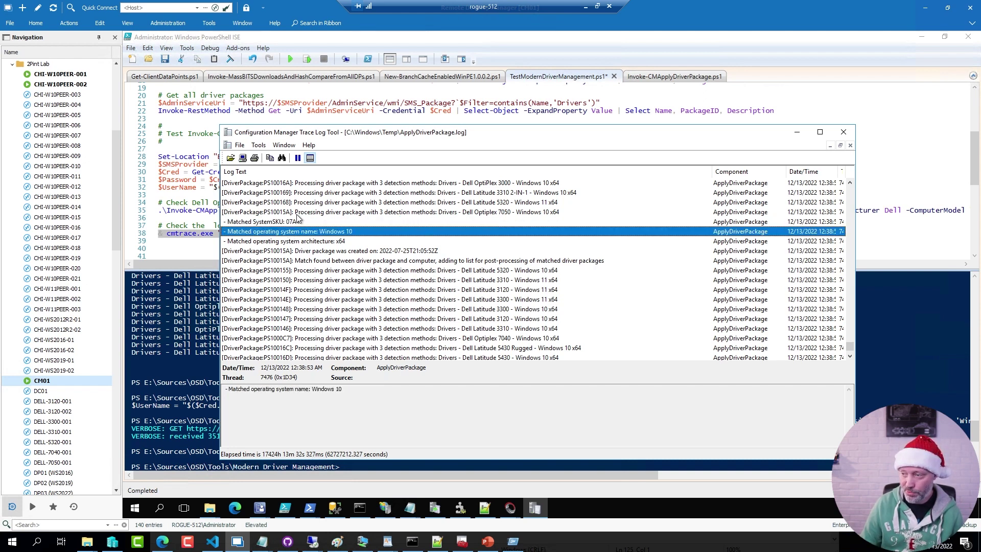
scroll(321, 247, "down", 3)
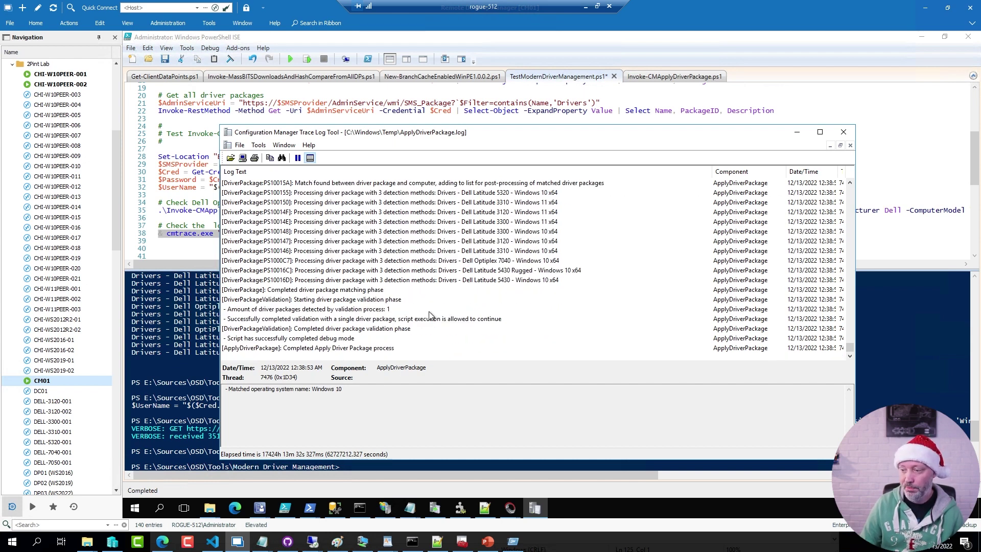
left_click(429, 311)
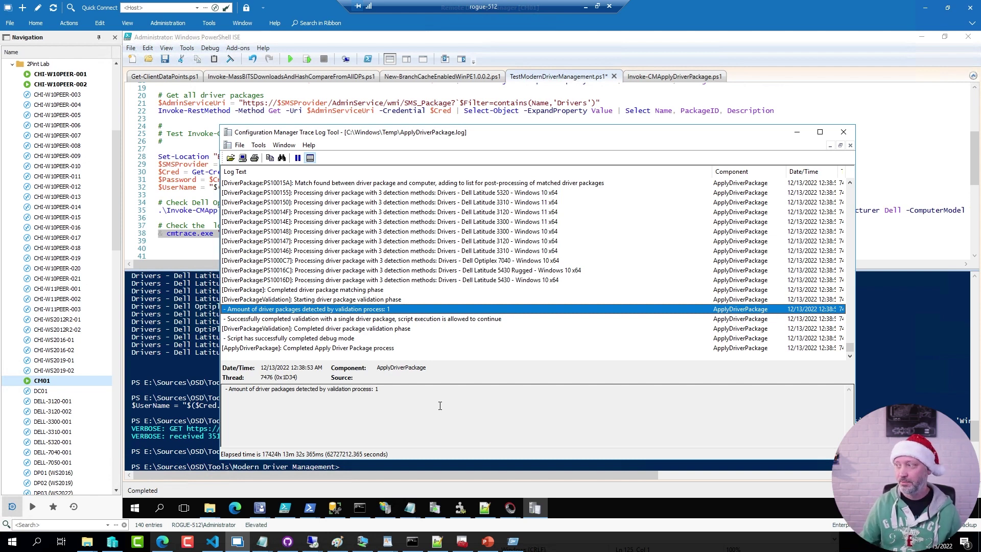
left_click(843, 134)
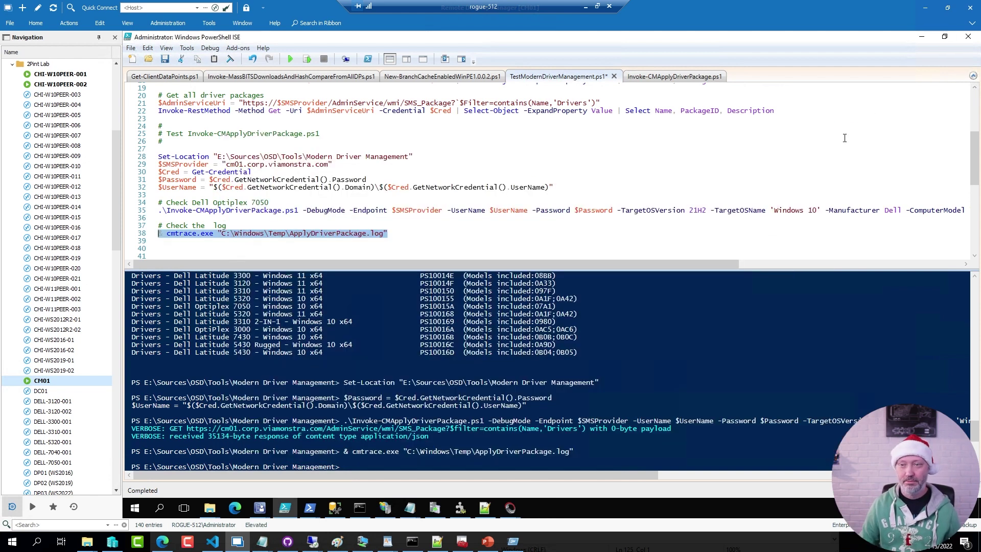